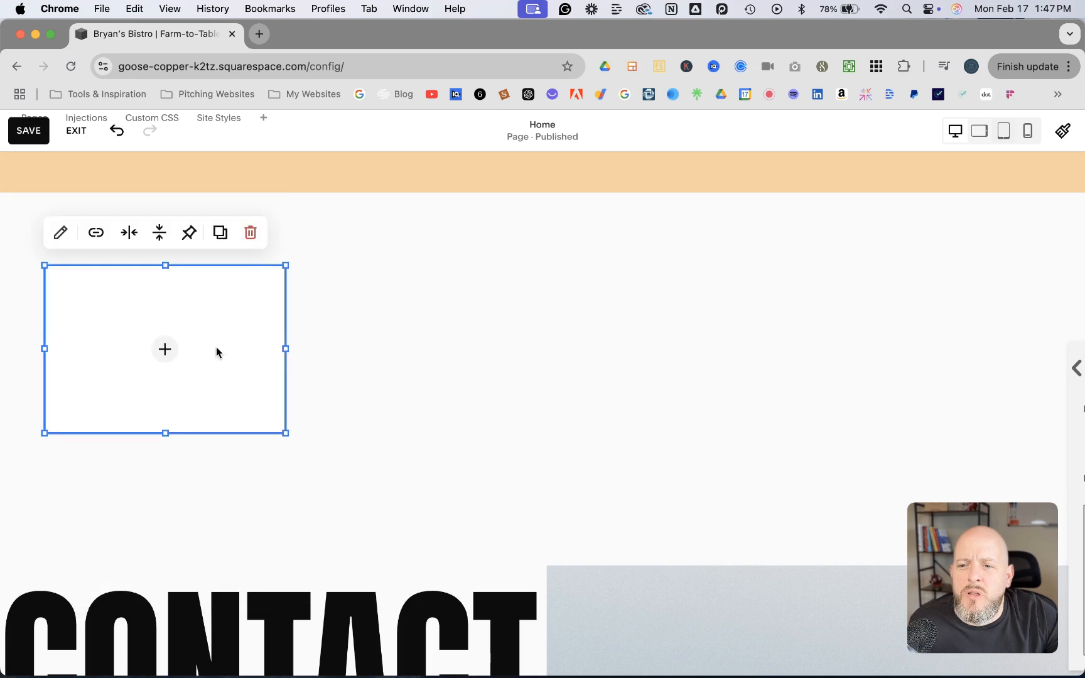
Move the empty image block to the middle of the blank section above CONTACT and widen it
{"action": "left_click_drag", "start_coordinate": [146, 315], "coordinate": [503, 326]}
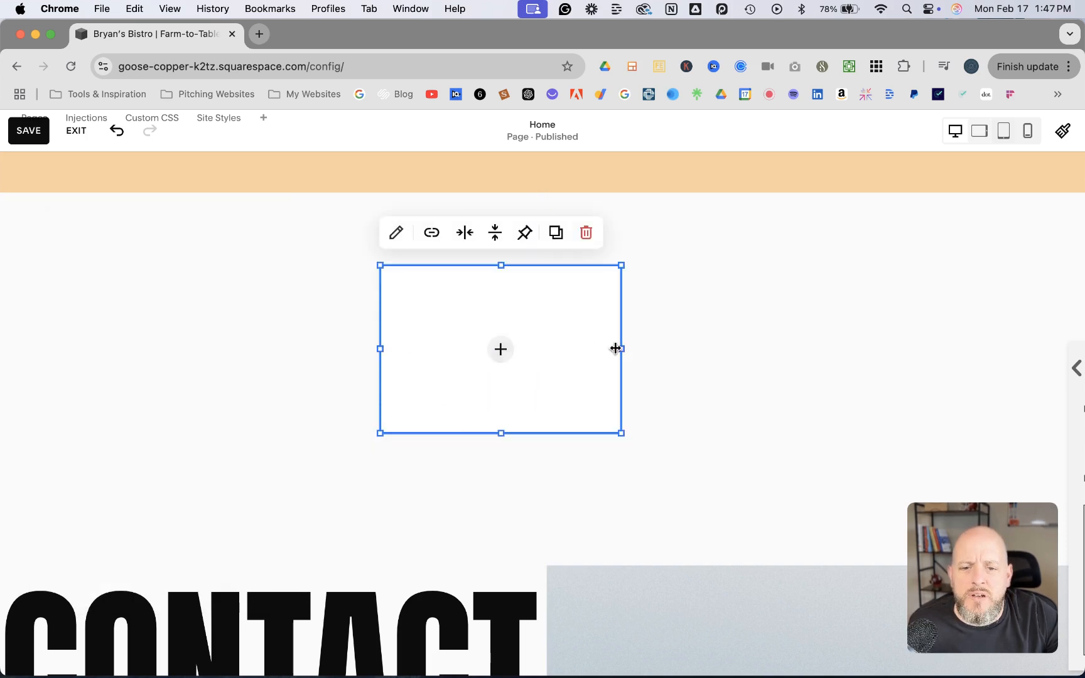
{"action": "left_click_drag", "start_coordinate": [622, 349], "coordinate": [672, 358]}
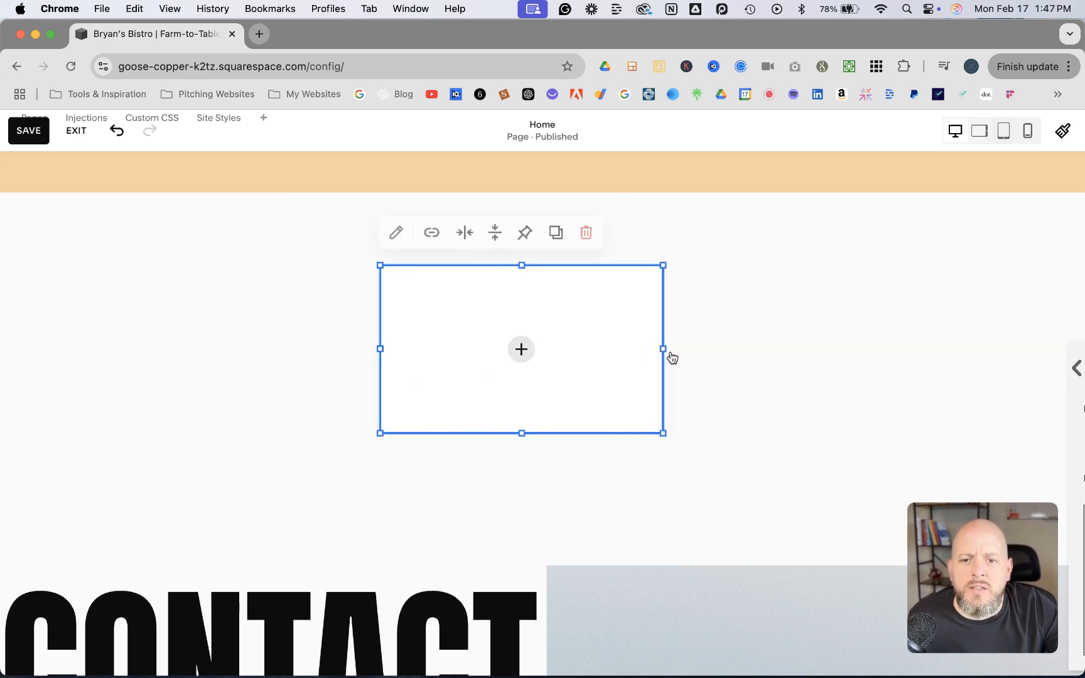
{"action": "left_click_drag", "start_coordinate": [496, 307], "coordinate": [526, 308]}
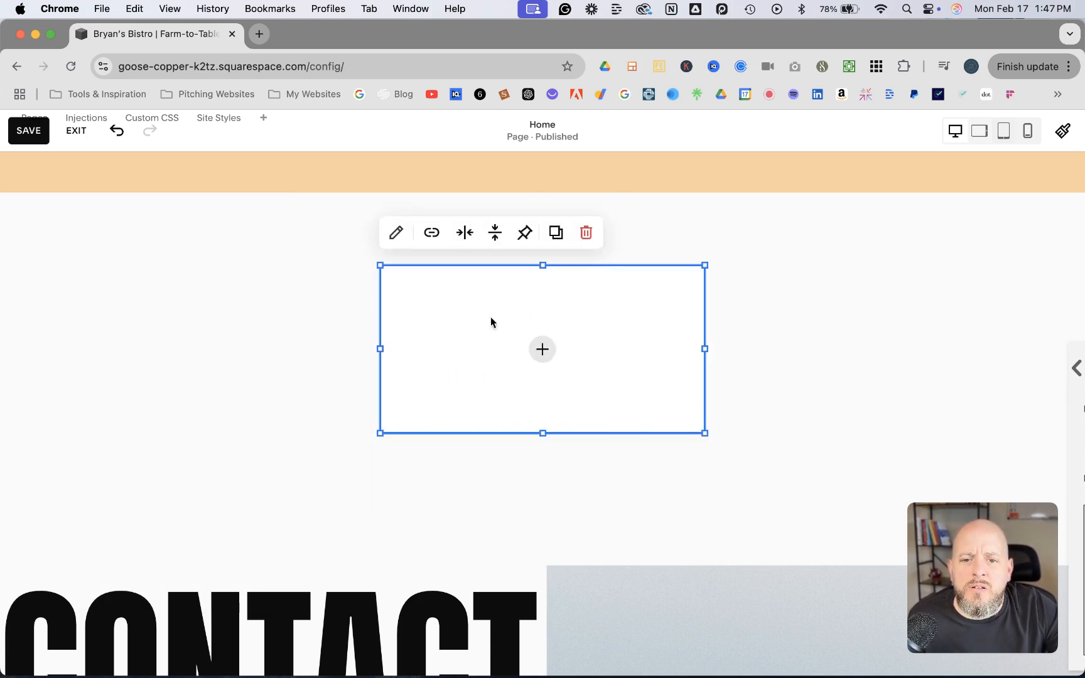
Fill the image block with the free stock photo of the golden nebula in space
{"action": "left_click", "coordinate": [396, 233]}
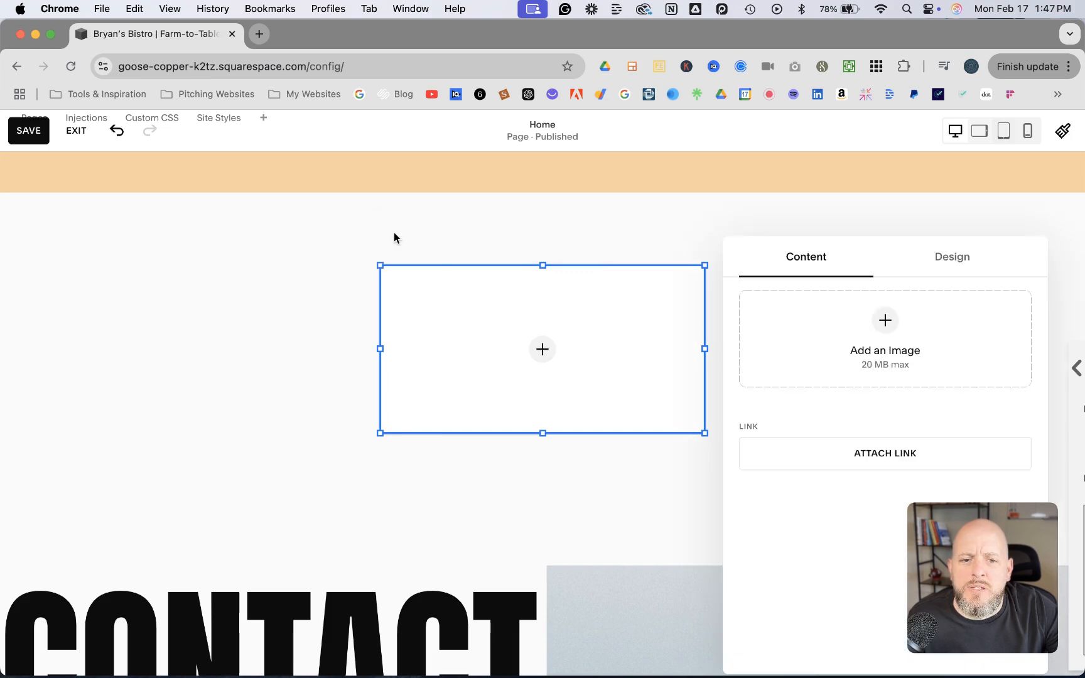
{"action": "left_click", "coordinate": [886, 324]}
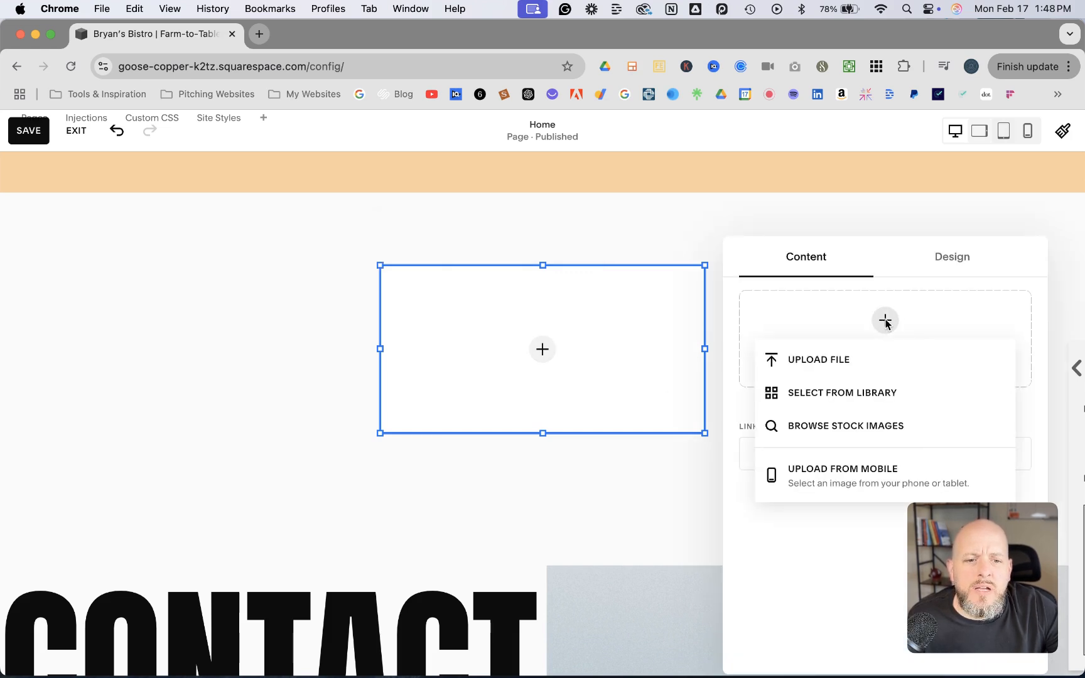
{"action": "left_click", "coordinate": [835, 428]}
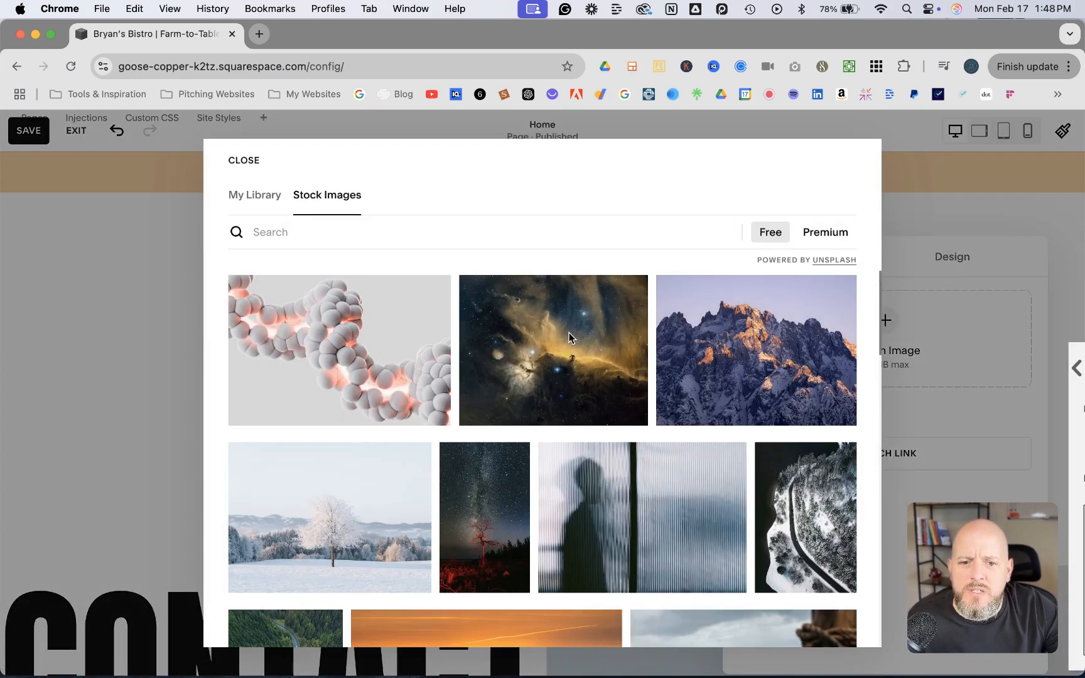
{"action": "left_click", "coordinate": [569, 337]}
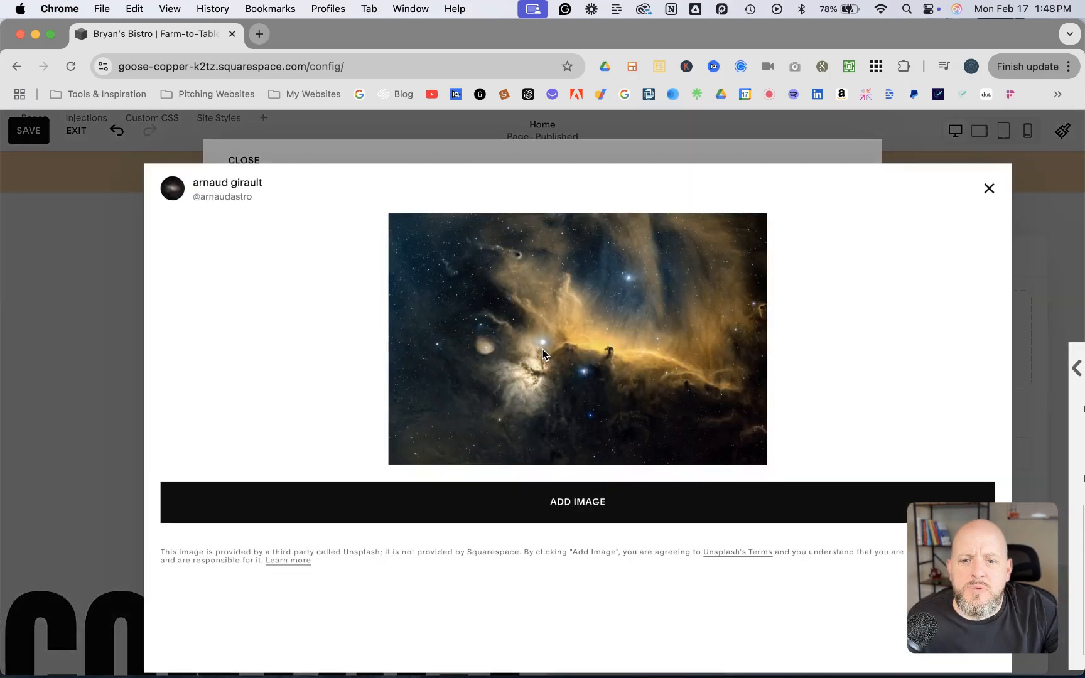
{"action": "left_click", "coordinate": [571, 506]}
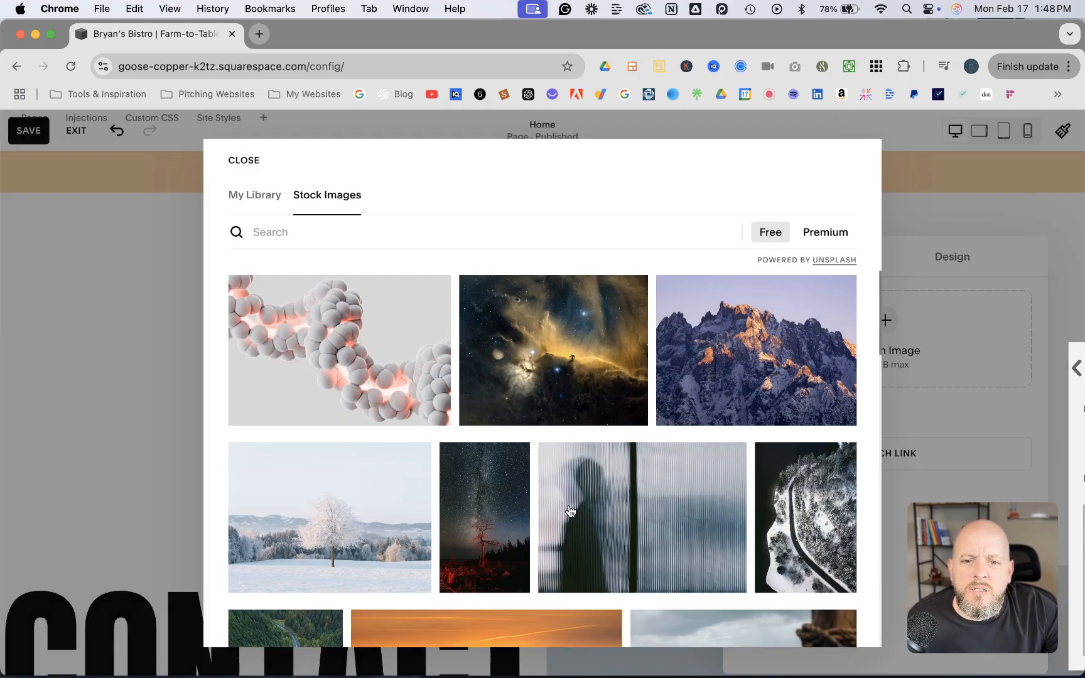
{"action": "left_click", "coordinate": [569, 357]}
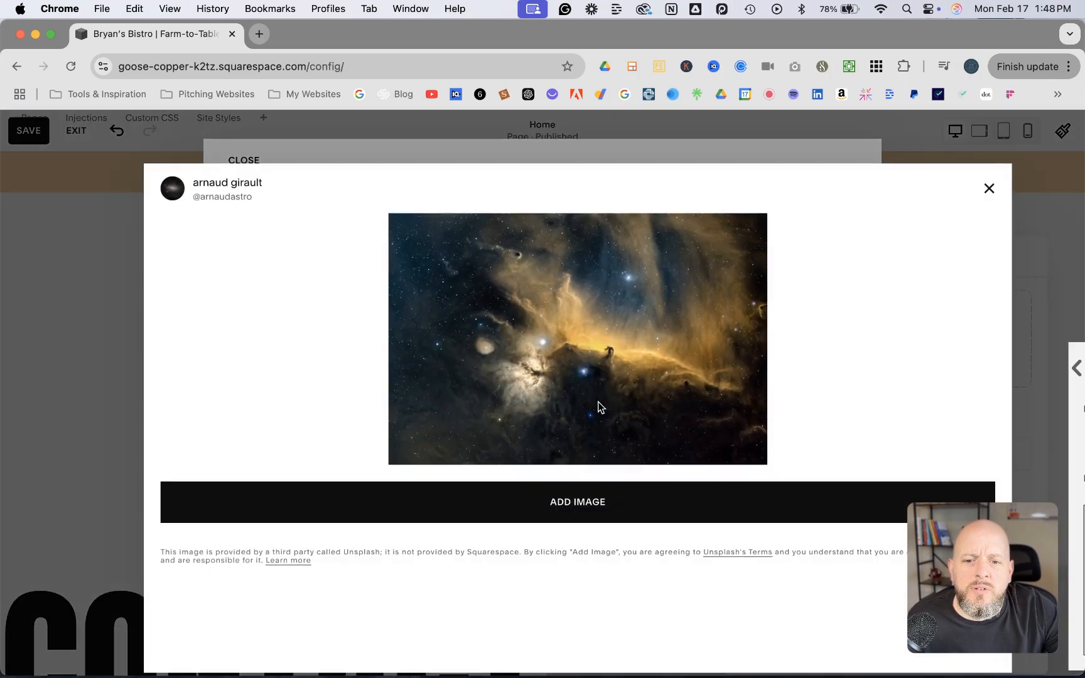
{"action": "left_click", "coordinate": [577, 507]}
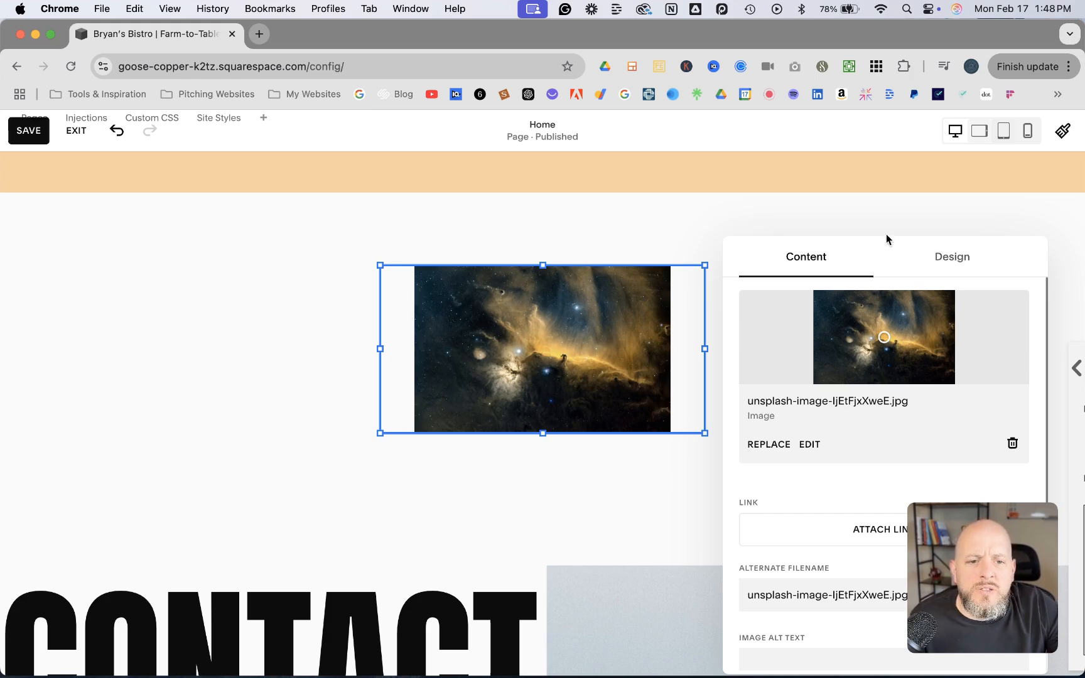
Switch the image's design from Fit to Shape and open the list of available shapes
{"action": "left_click_drag", "start_coordinate": [880, 243], "coordinate": [223, 196]}
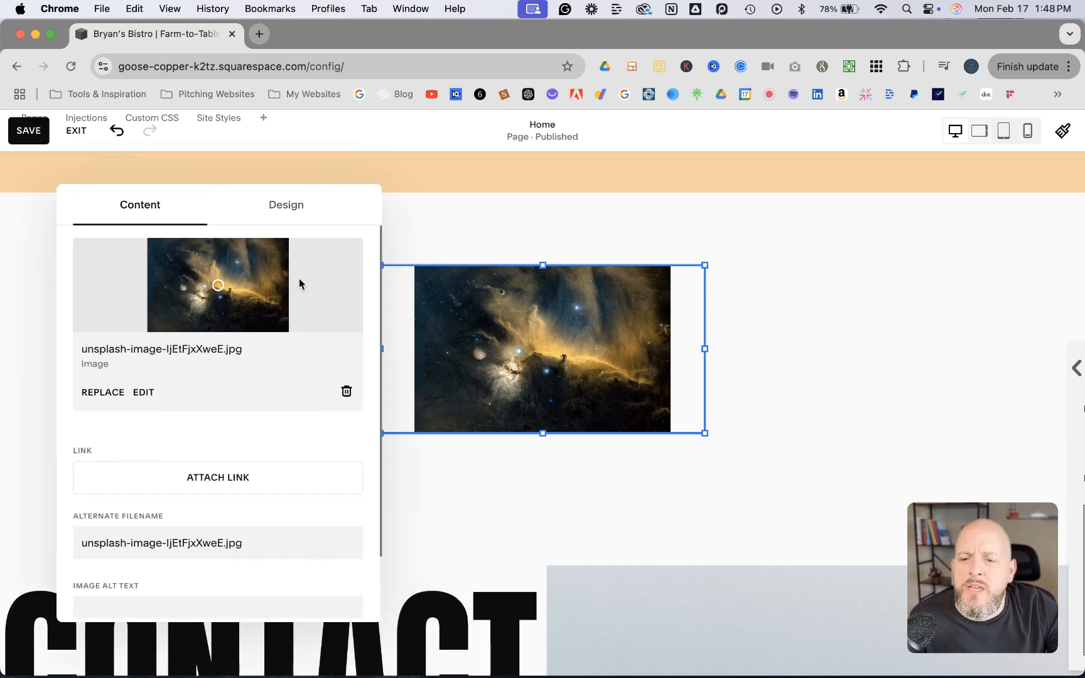
{"action": "left_click", "coordinate": [288, 209]}
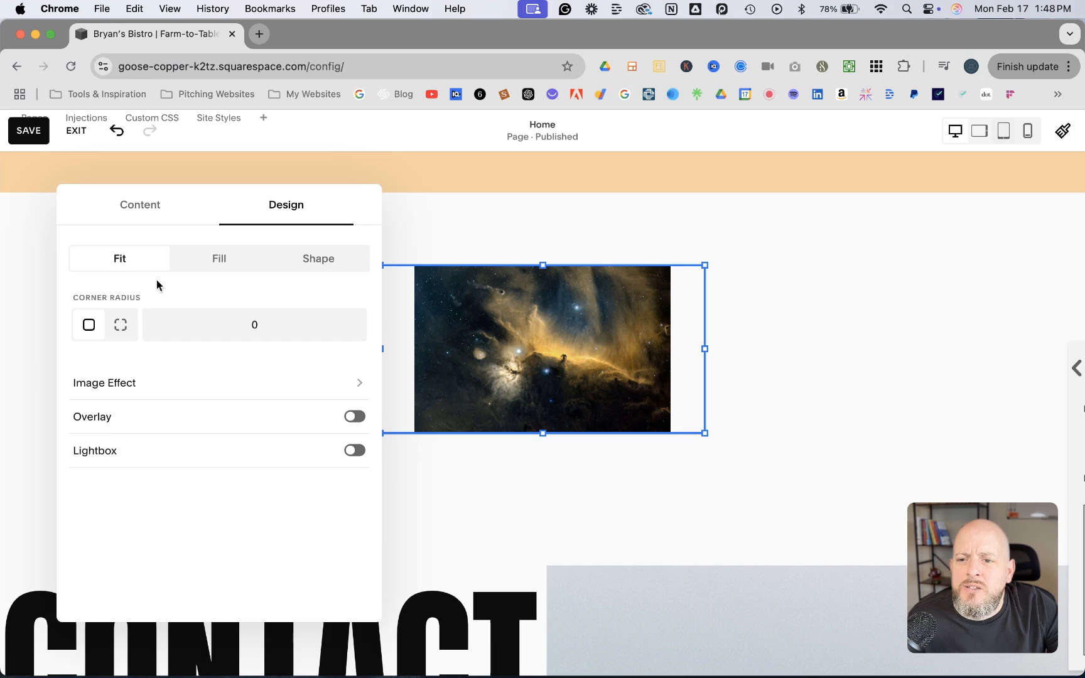
{"action": "left_click", "coordinate": [328, 261]}
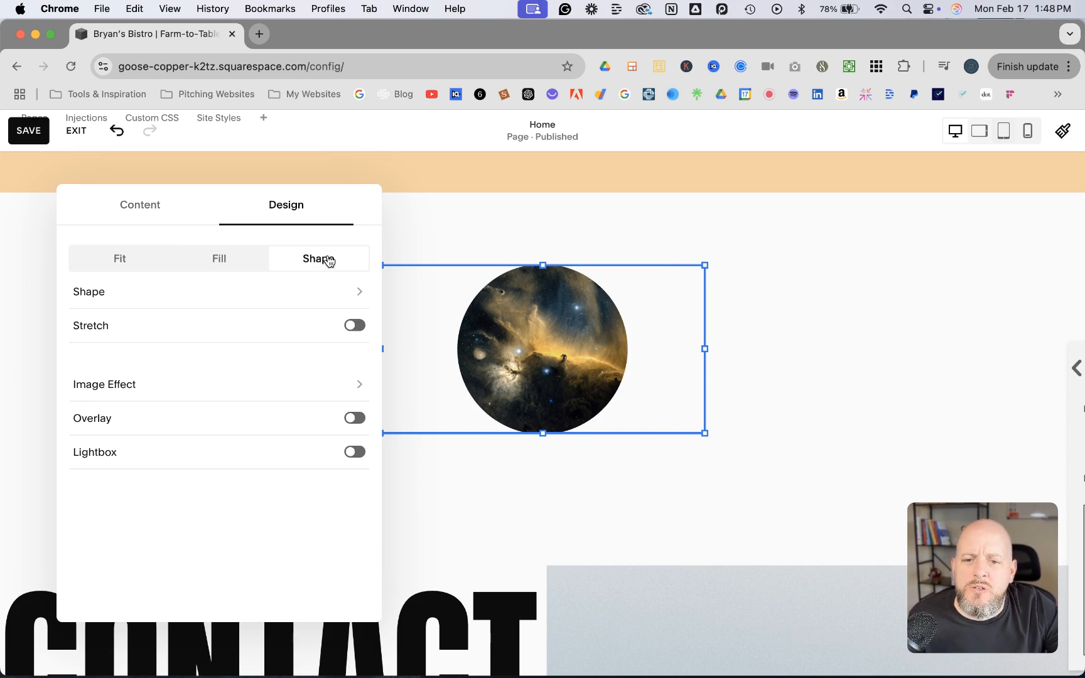
{"action": "left_click", "coordinate": [356, 296]}
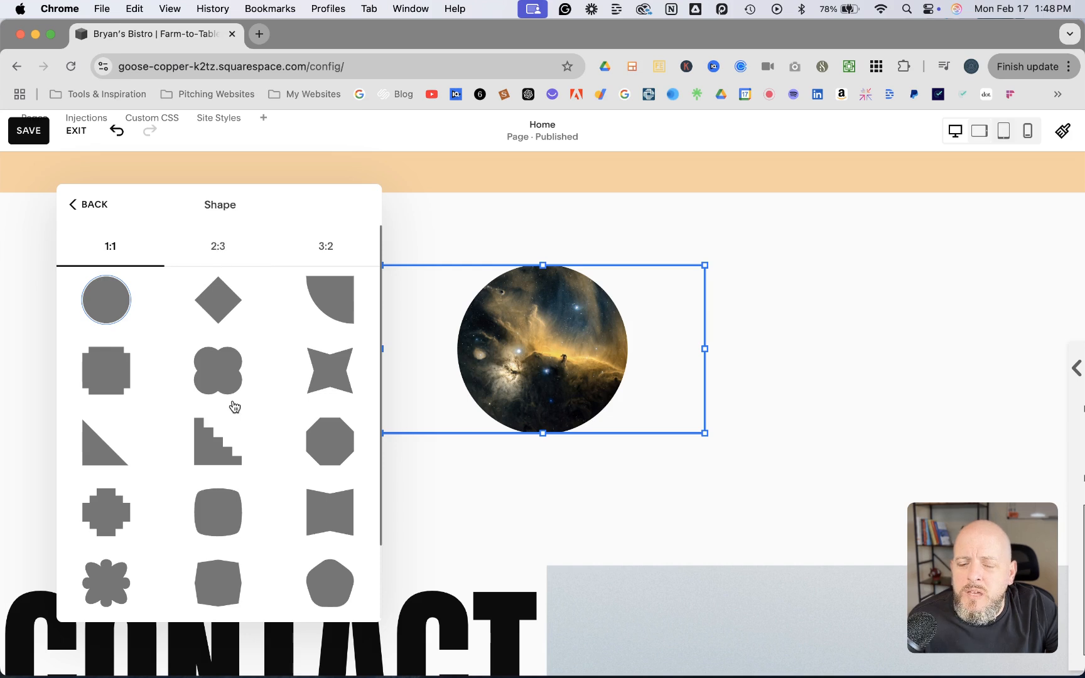
Try several 1:1 shapes on the image, including the four-lobed, four-pointed star, staircase, octagon and bow-tie shapes
{"action": "left_click", "coordinate": [119, 386]}
{"action": "left_click", "coordinate": [200, 377]}
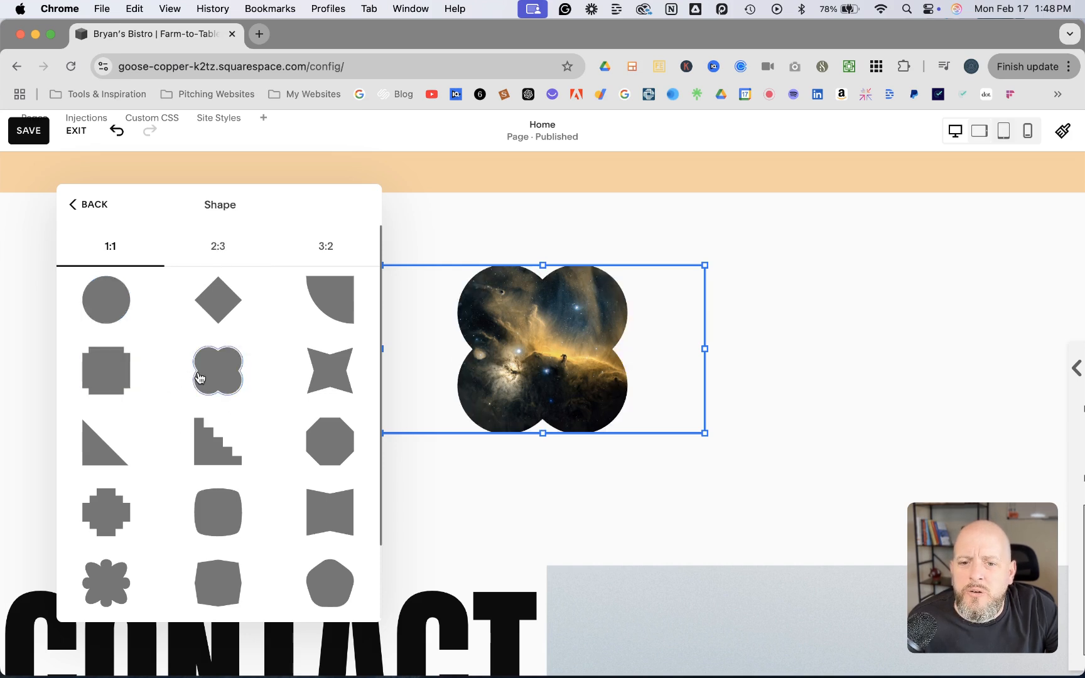
{"action": "left_click", "coordinate": [306, 381]}
{"action": "left_click", "coordinate": [232, 444]}
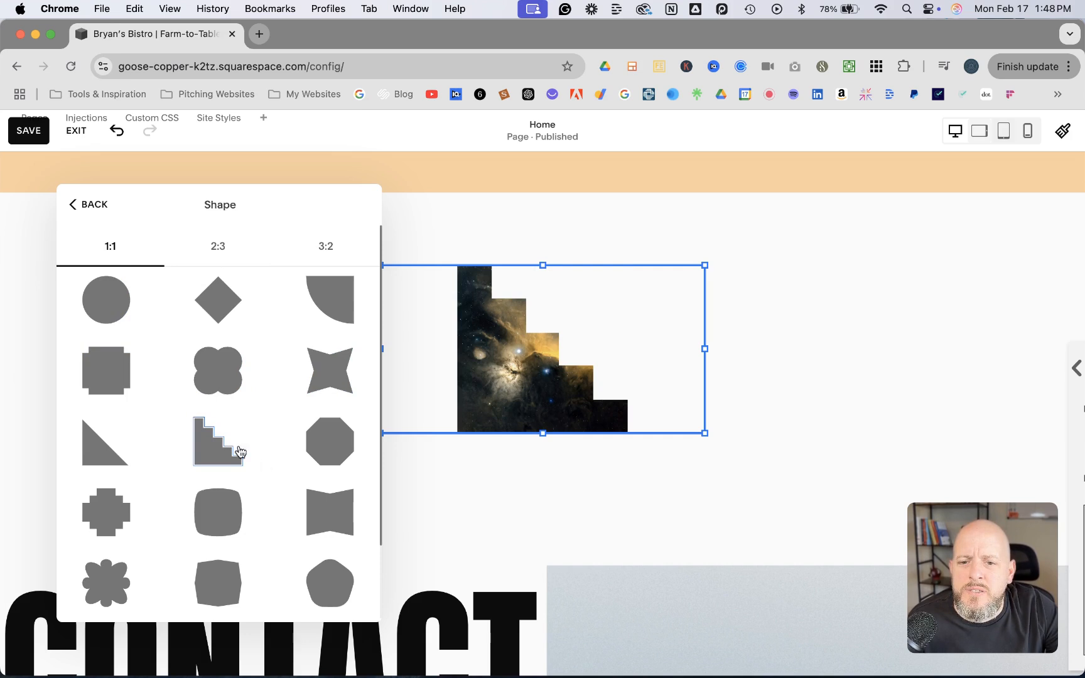
{"action": "left_click", "coordinate": [345, 442]}
{"action": "left_click", "coordinate": [343, 514]}
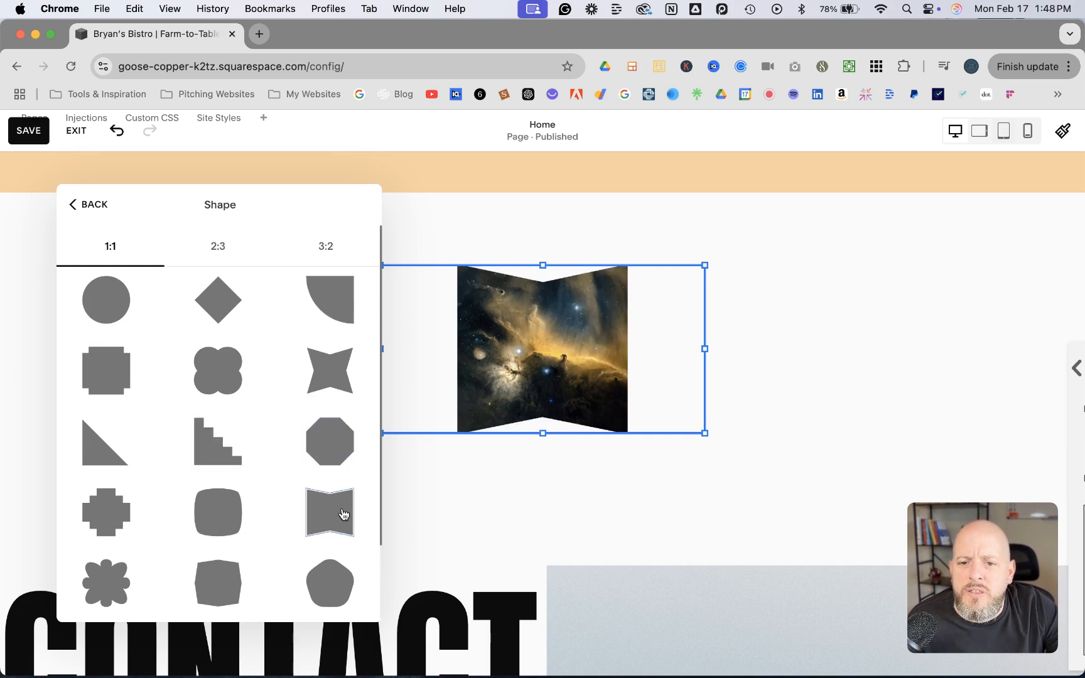
Try 2:3 shapes such as the egg, parallelogram, arch and tapered trapezoid, and the 3:2 bow-tie, on the image
{"action": "left_click", "coordinate": [228, 246]}
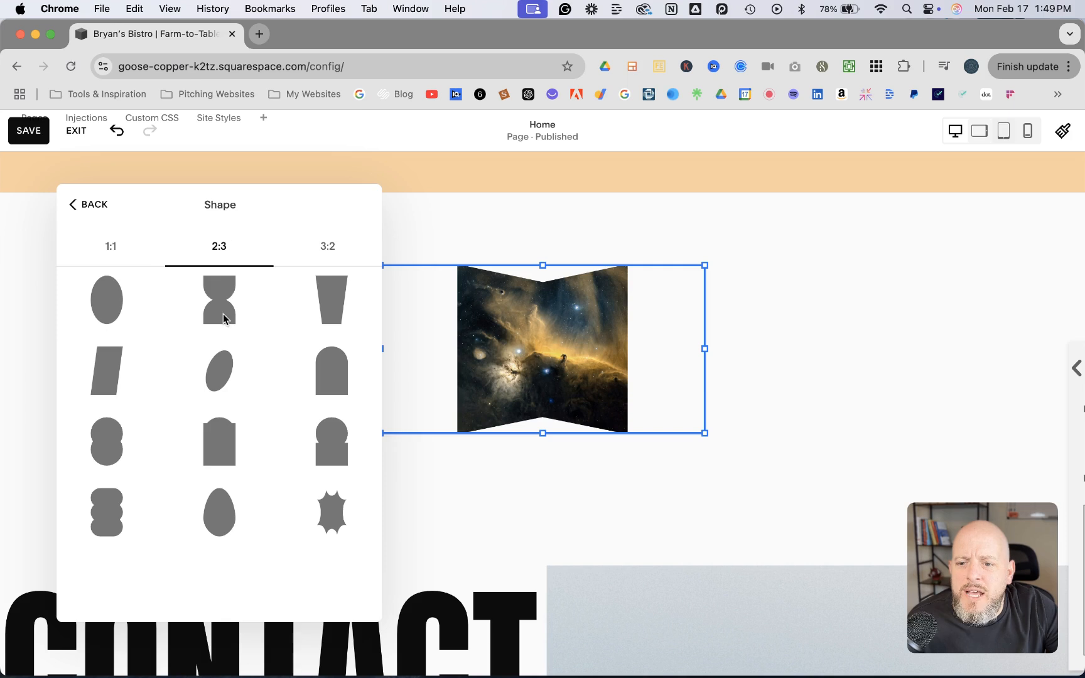
{"action": "left_click", "coordinate": [205, 504]}
{"action": "left_click", "coordinate": [99, 493]}
{"action": "left_click", "coordinate": [102, 440]}
{"action": "left_click", "coordinate": [103, 368]}
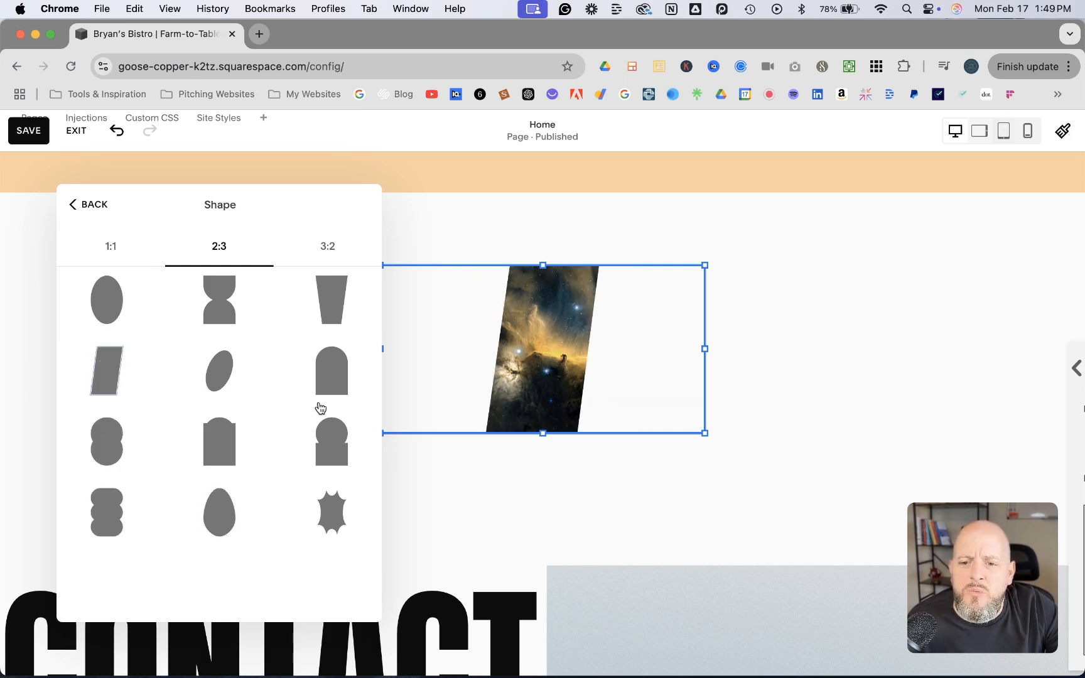
{"action": "left_click", "coordinate": [338, 387]}
{"action": "left_click", "coordinate": [334, 301]}
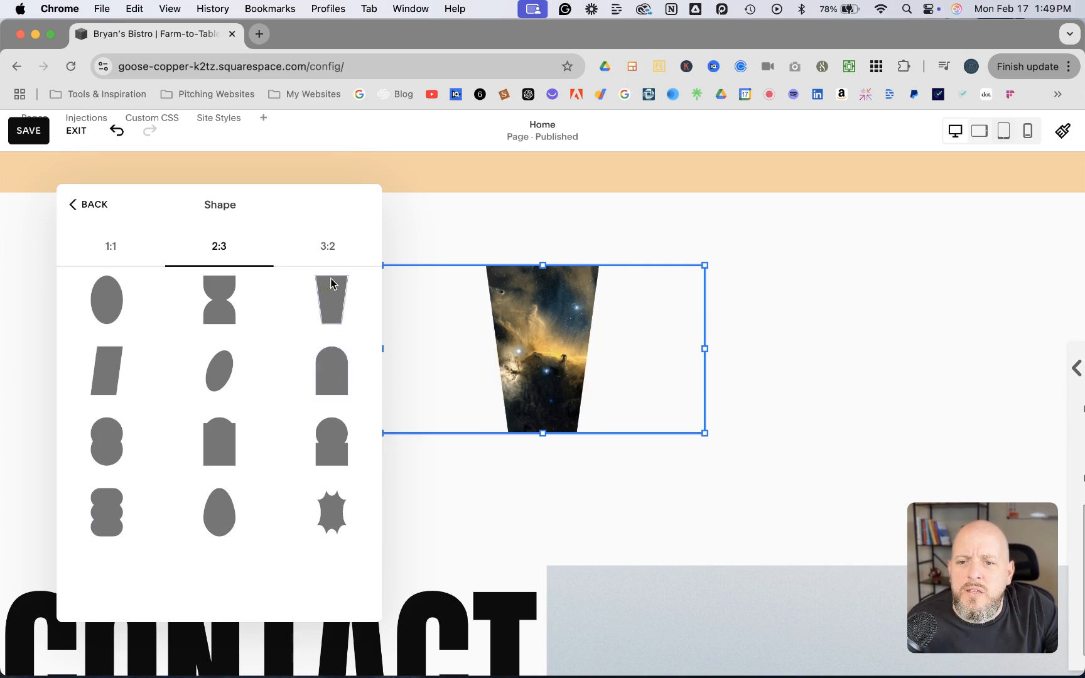
{"action": "left_click", "coordinate": [330, 252]}
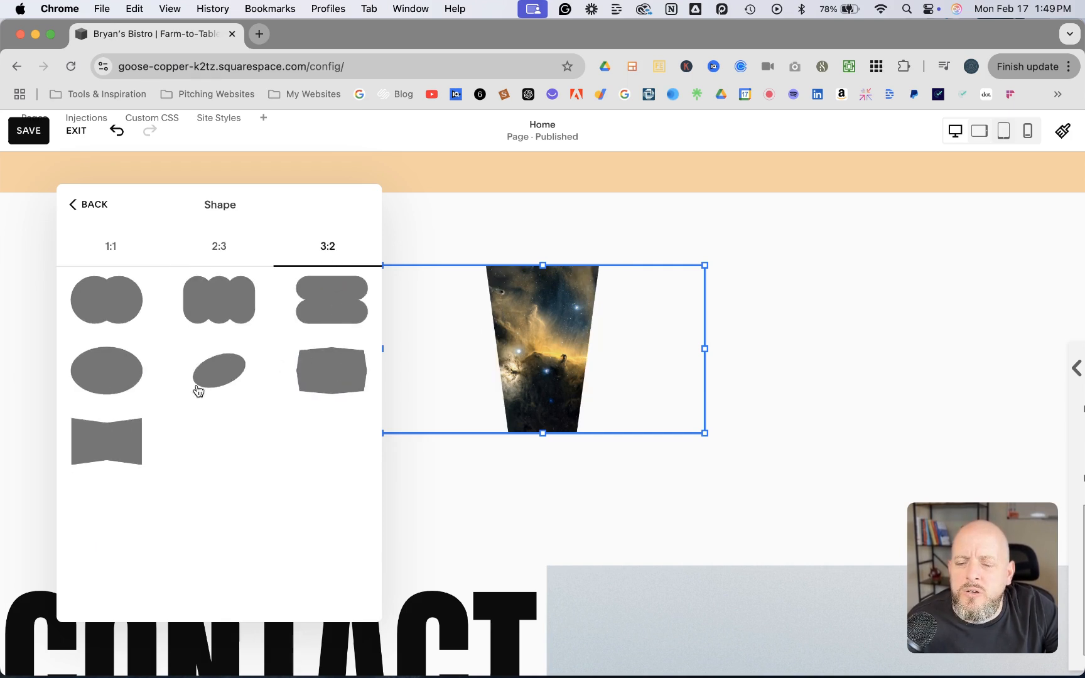
{"action": "left_click", "coordinate": [107, 443]}
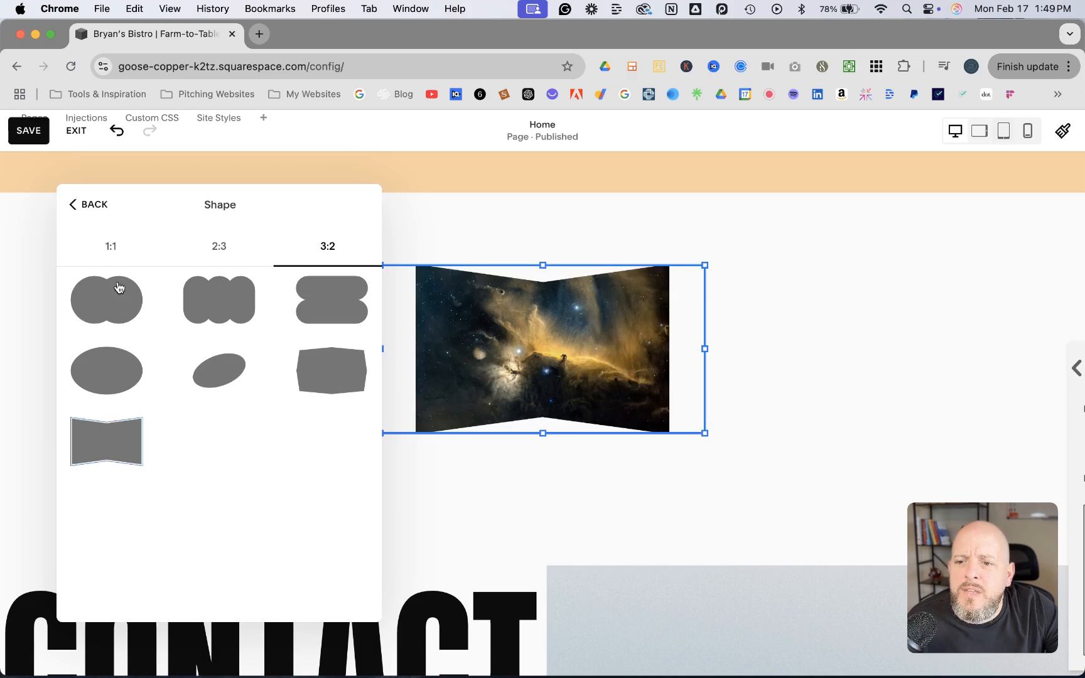
Apply the 1:1 bow-tie shape with notched upper and lower edges to the image, and return to the design settings
{"action": "left_click", "coordinate": [112, 248]}
{"action": "scroll", "coordinate": [201, 470], "scroll_direction": "down", "scroll_amount": 1}
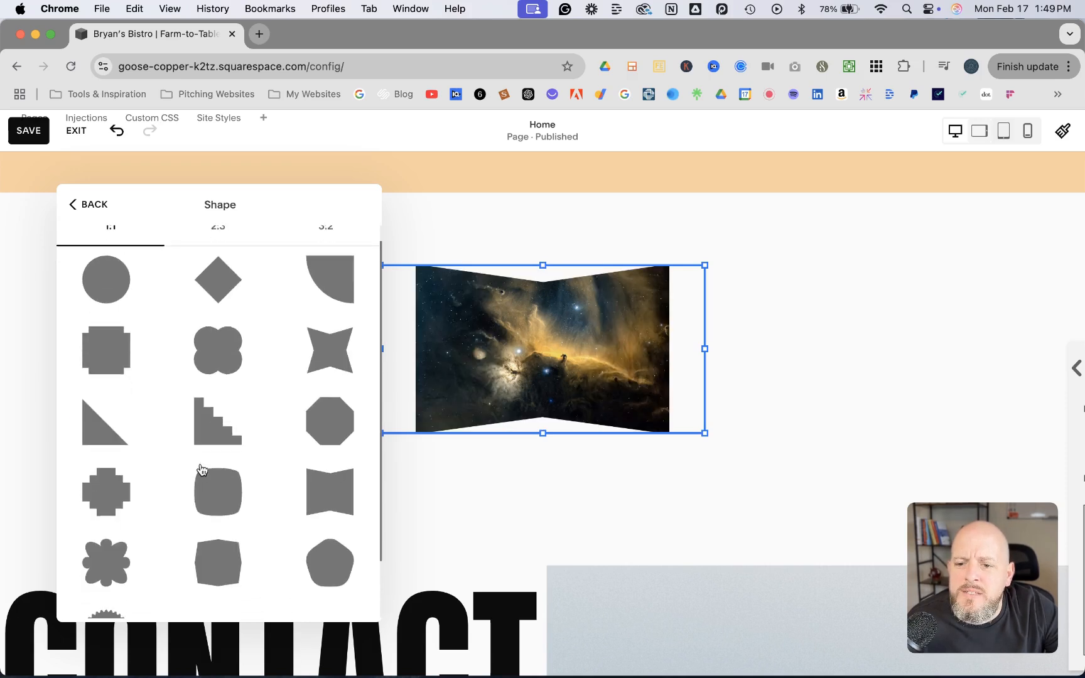
{"action": "left_click", "coordinate": [322, 490]}
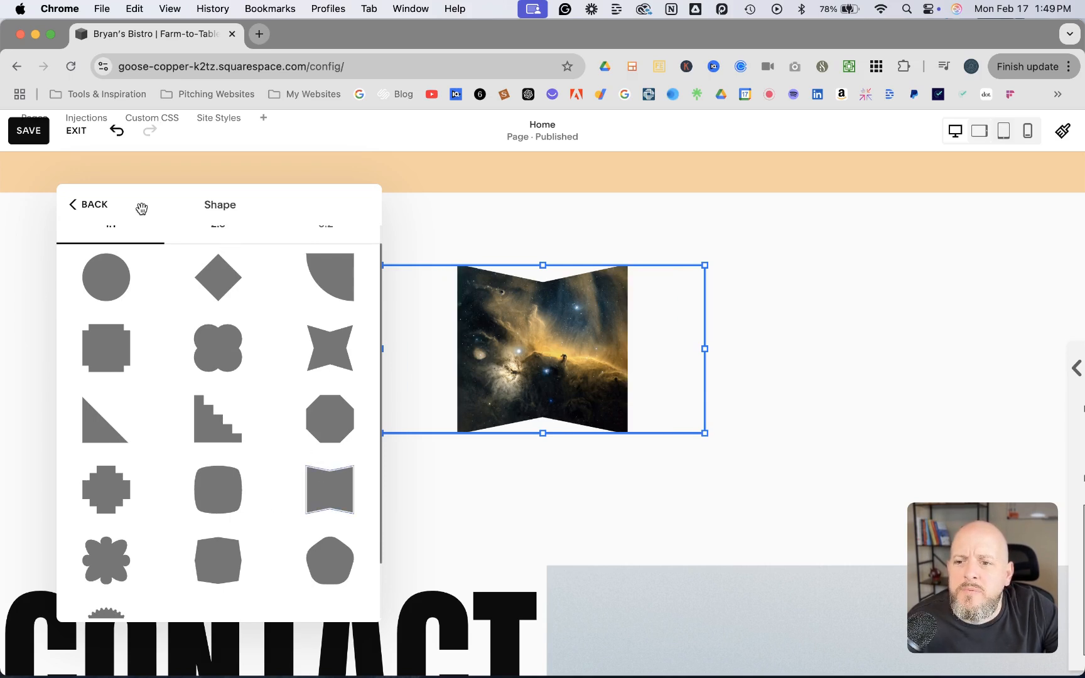
{"action": "left_click", "coordinate": [97, 211]}
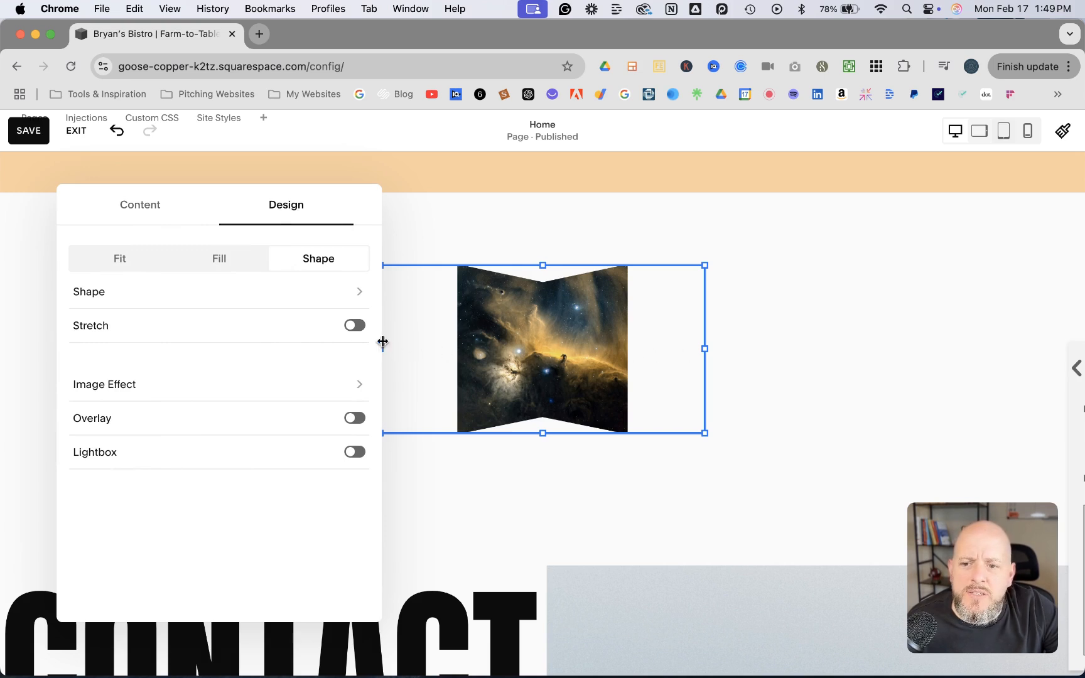
Try the Stretch option on the bow-tie image, turn it off again, and close the image settings
{"action": "left_click", "coordinate": [356, 329]}
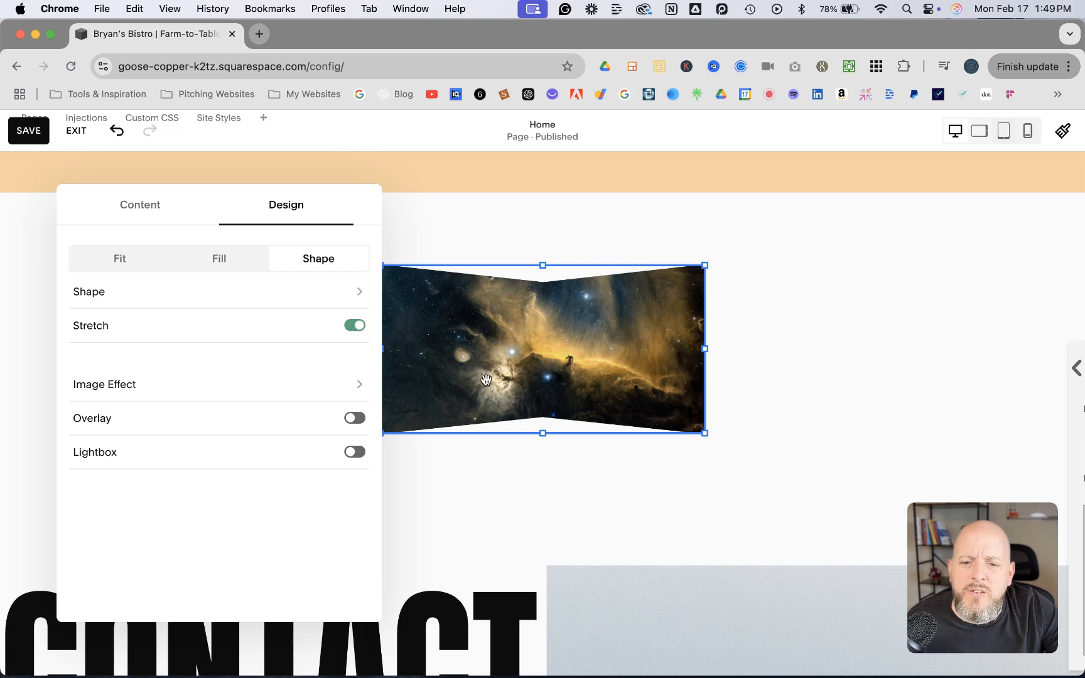
{"action": "left_click", "coordinate": [355, 327]}
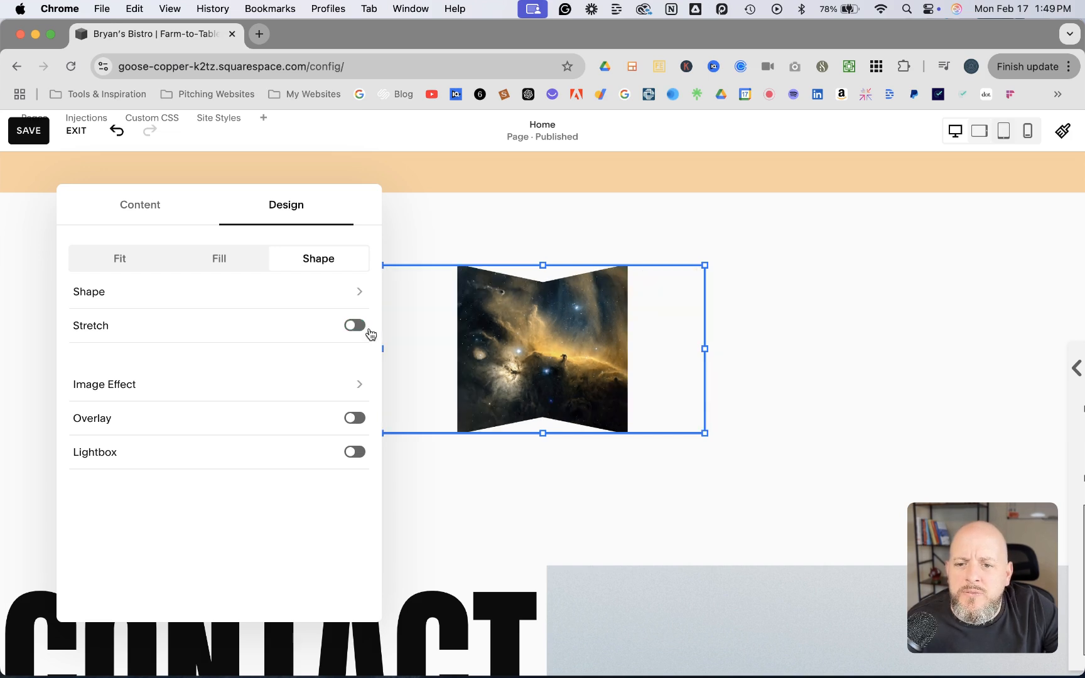
{"action": "left_click", "coordinate": [777, 305]}
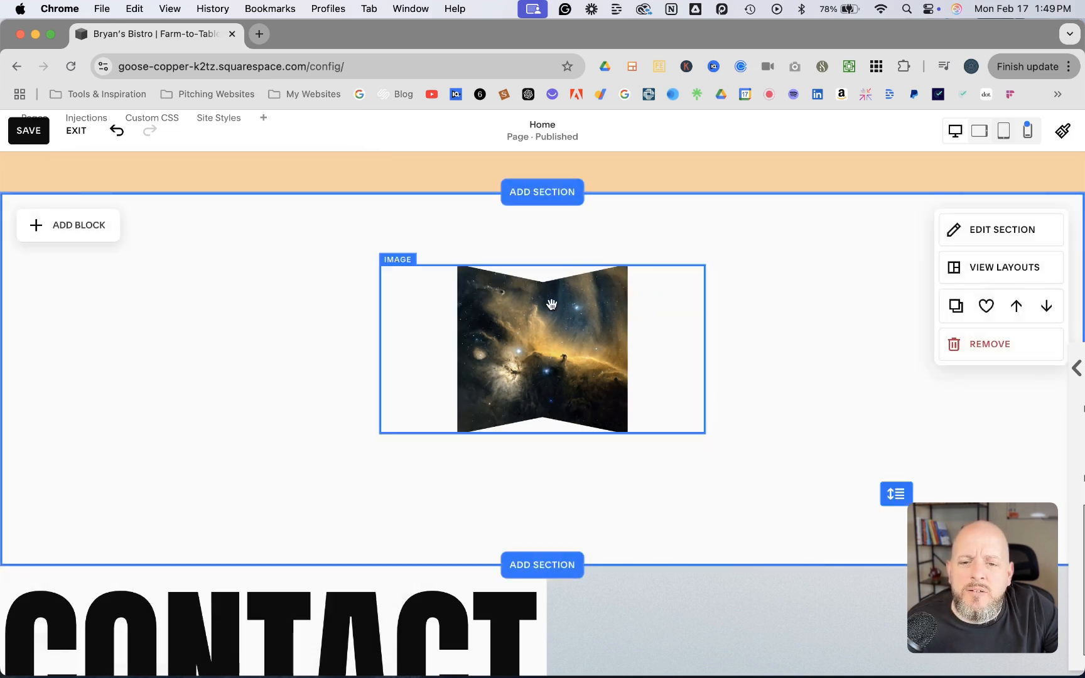
Enlarge the image block from its lower-right corner and turn on Stretch for its bow-tie shape
{"action": "left_click", "coordinate": [645, 419]}
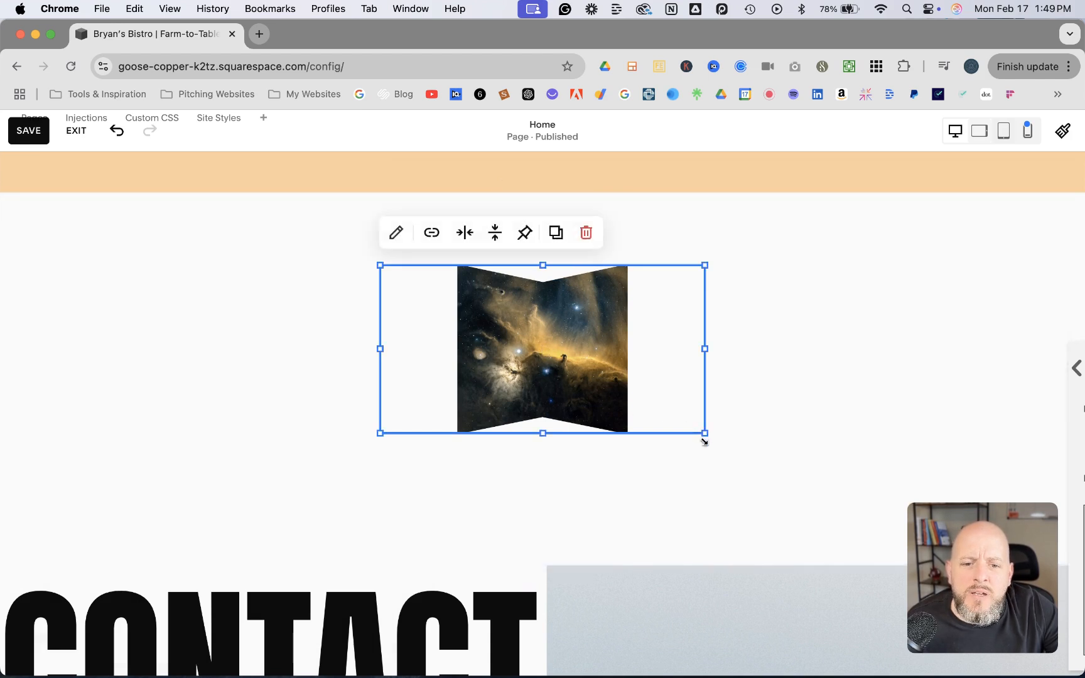
{"action": "left_click_drag", "start_coordinate": [705, 433], "coordinate": [882, 506]}
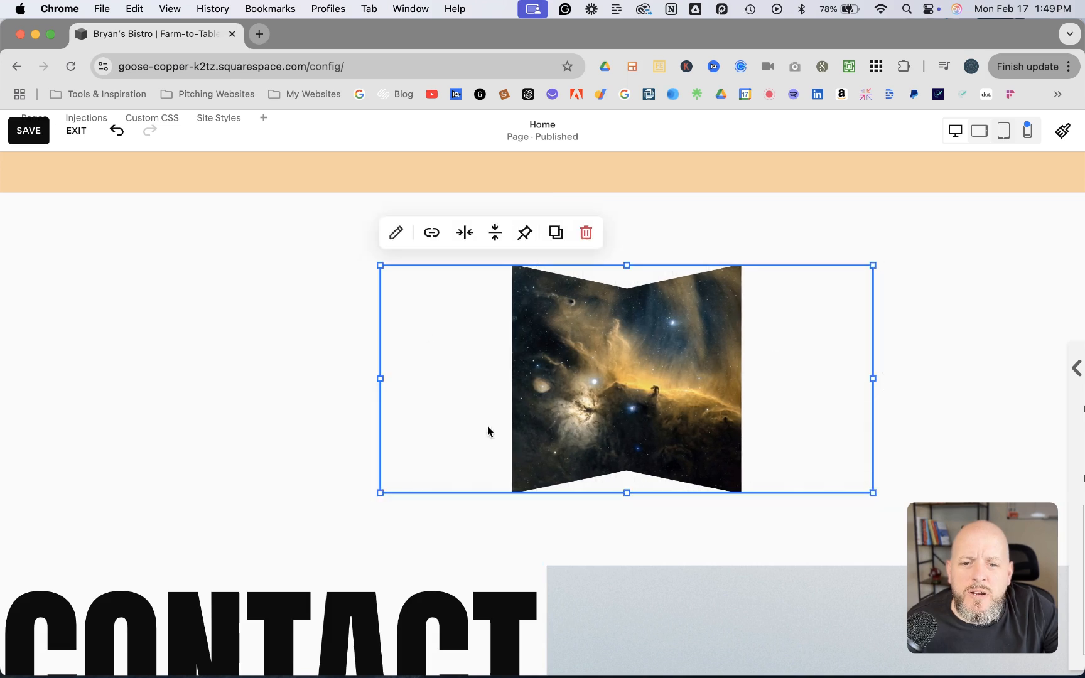
{"action": "left_click", "coordinate": [397, 233]}
{"action": "left_click_drag", "start_coordinate": [913, 266], "coordinate": [368, 230]}
{"action": "left_click", "coordinate": [436, 224]}
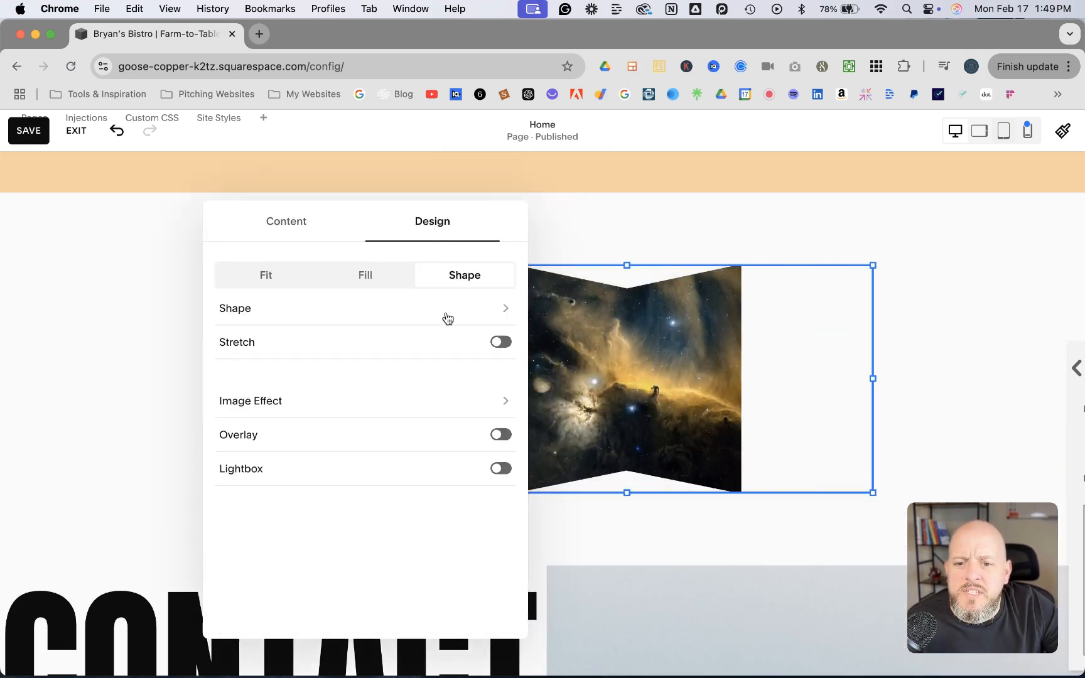
{"action": "left_click", "coordinate": [504, 343]}
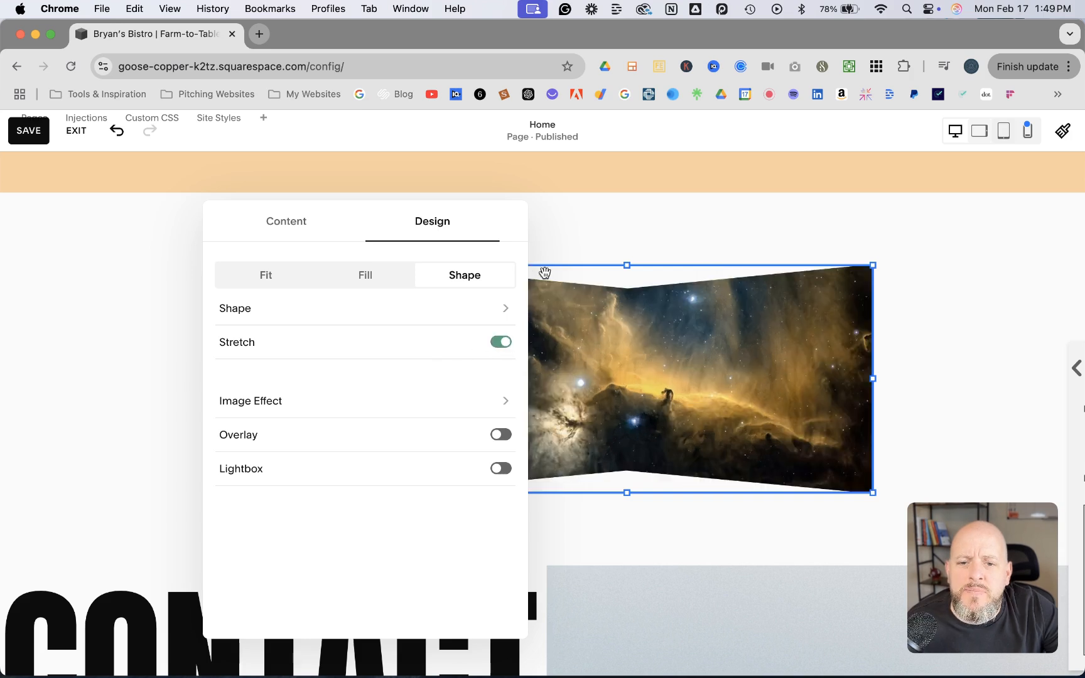
{"action": "left_click", "coordinate": [653, 229]}
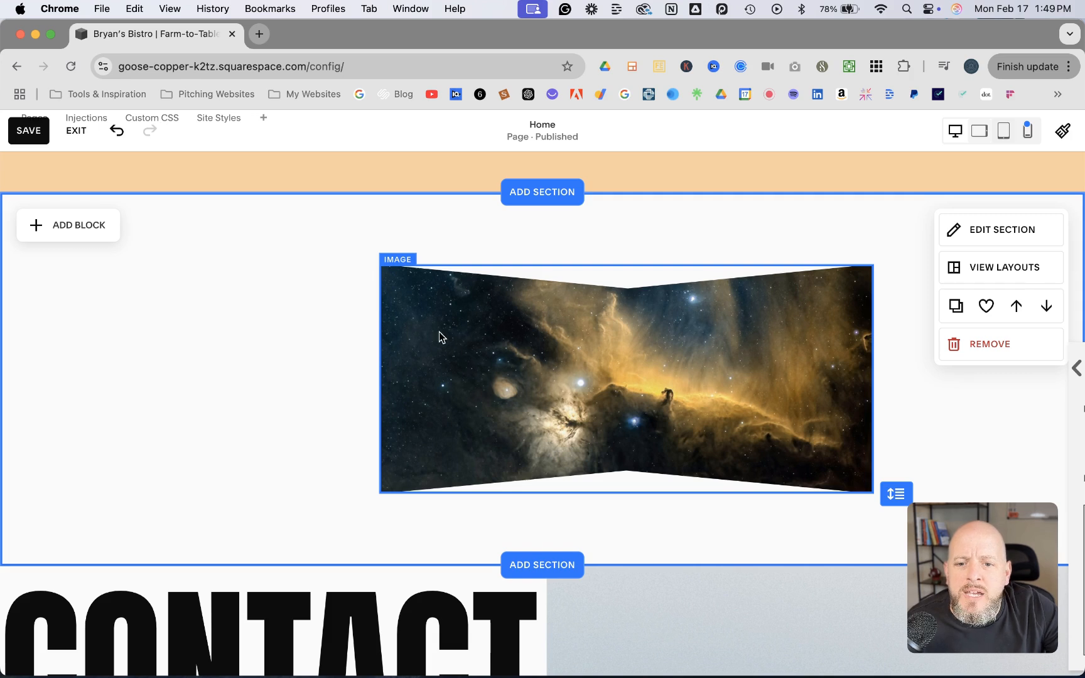
Make the section taller and enlarge the image block to about half the page width, flush with the section's left edge
{"action": "left_click_drag", "start_coordinate": [888, 502], "coordinate": [886, 644]}
{"action": "left_click", "coordinate": [537, 382]}
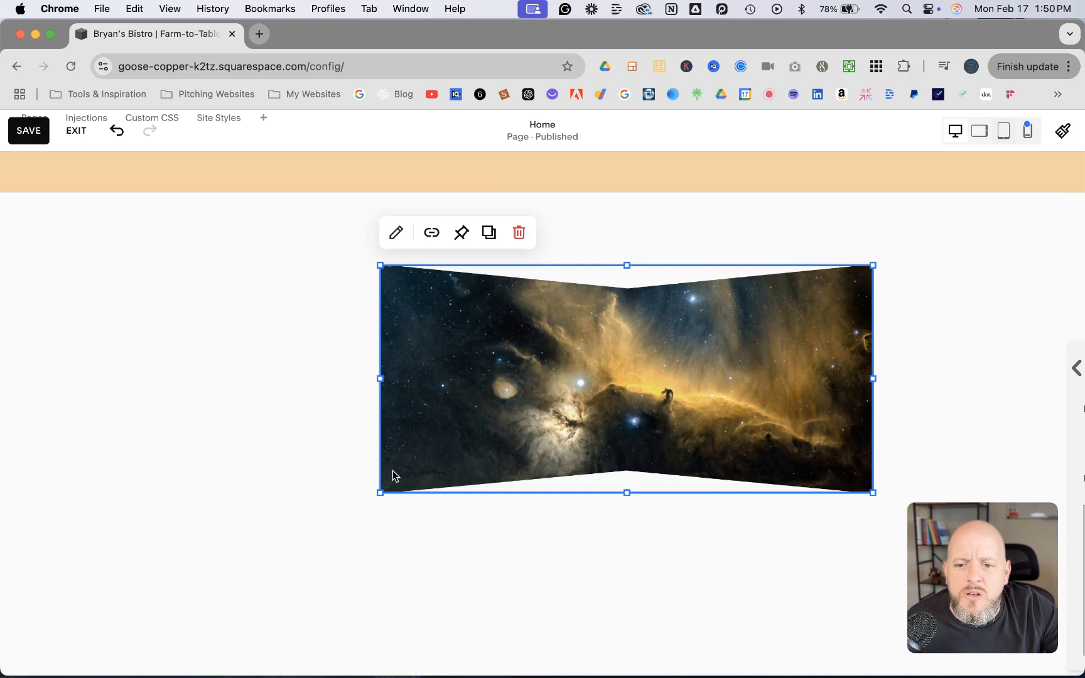
{"action": "left_click_drag", "start_coordinate": [380, 491], "coordinate": [339, 616]}
{"action": "left_click_drag", "start_coordinate": [660, 436], "coordinate": [315, 438]}
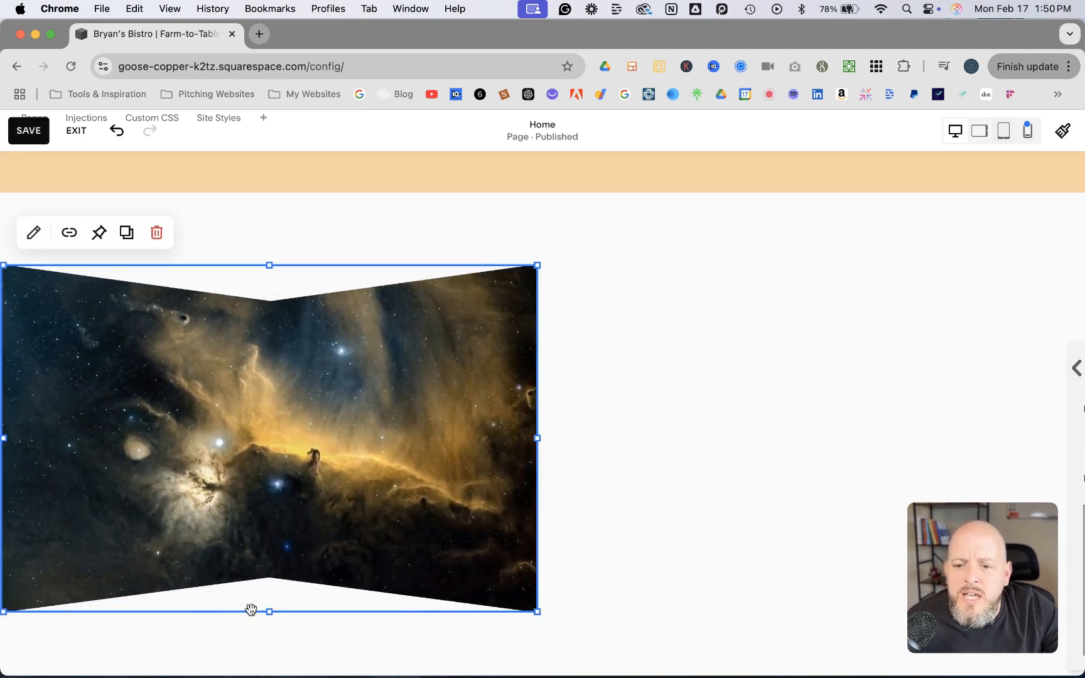
Extend the image block downward to make the bow-tie shape taller, and deselect it
{"action": "left_click_drag", "start_coordinate": [270, 611], "coordinate": [274, 671]}
{"action": "scroll", "coordinate": [310, 571], "scroll_direction": "down", "scroll_amount": 4}
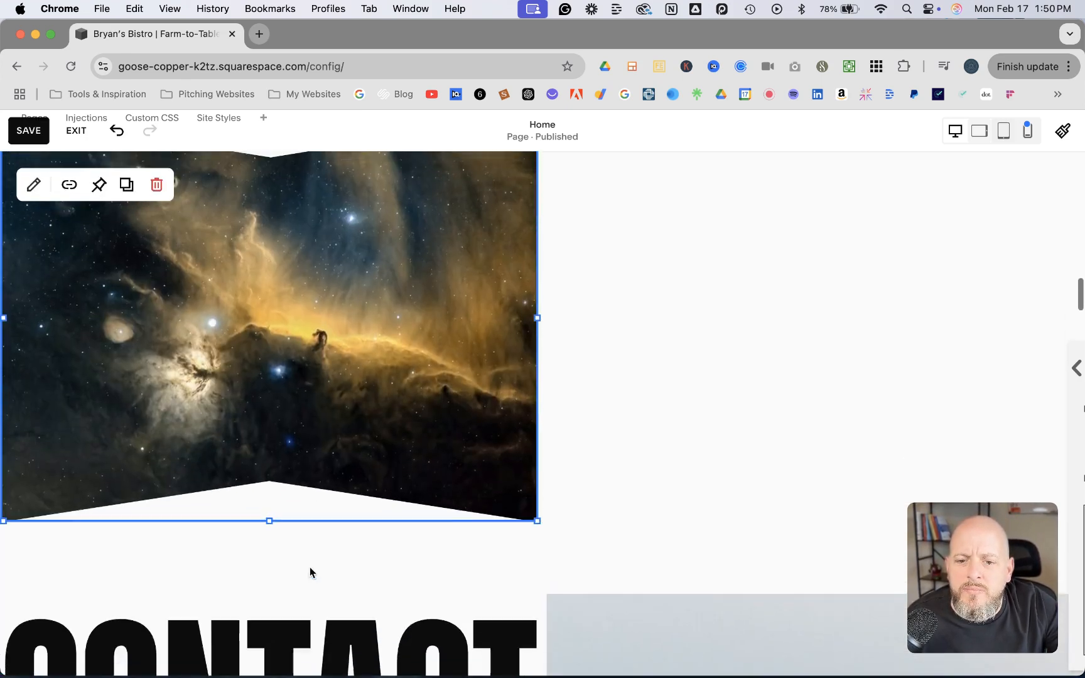
{"action": "scroll", "coordinate": [308, 564], "scroll_direction": "up", "scroll_amount": 2}
{"action": "left_click", "coordinate": [696, 343]}
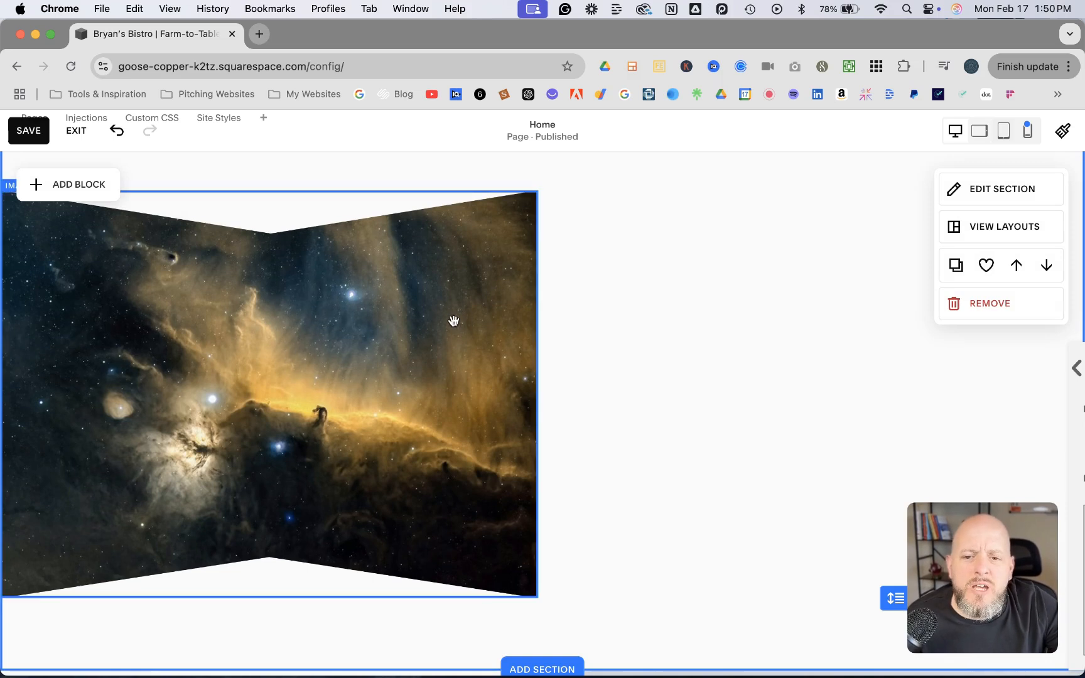
Move the image block to the middle of the section and widen it on both sides to span the full content width
{"action": "left_click_drag", "start_coordinate": [301, 356], "coordinate": [515, 358]}
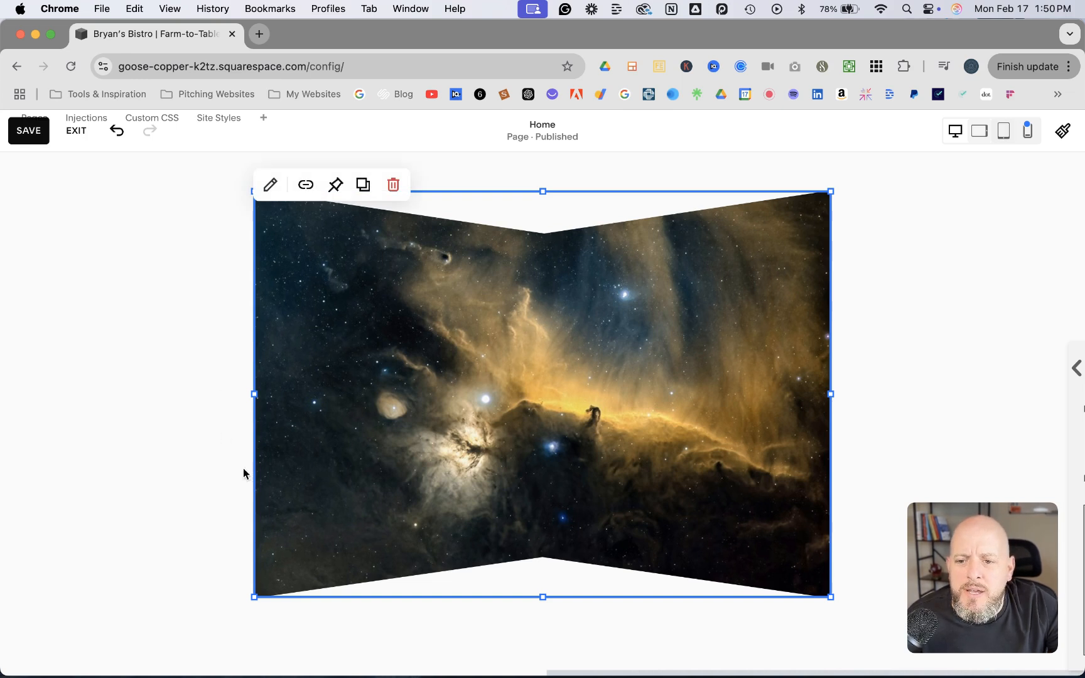
{"action": "left_click_drag", "start_coordinate": [253, 395], "coordinate": [45, 395]}
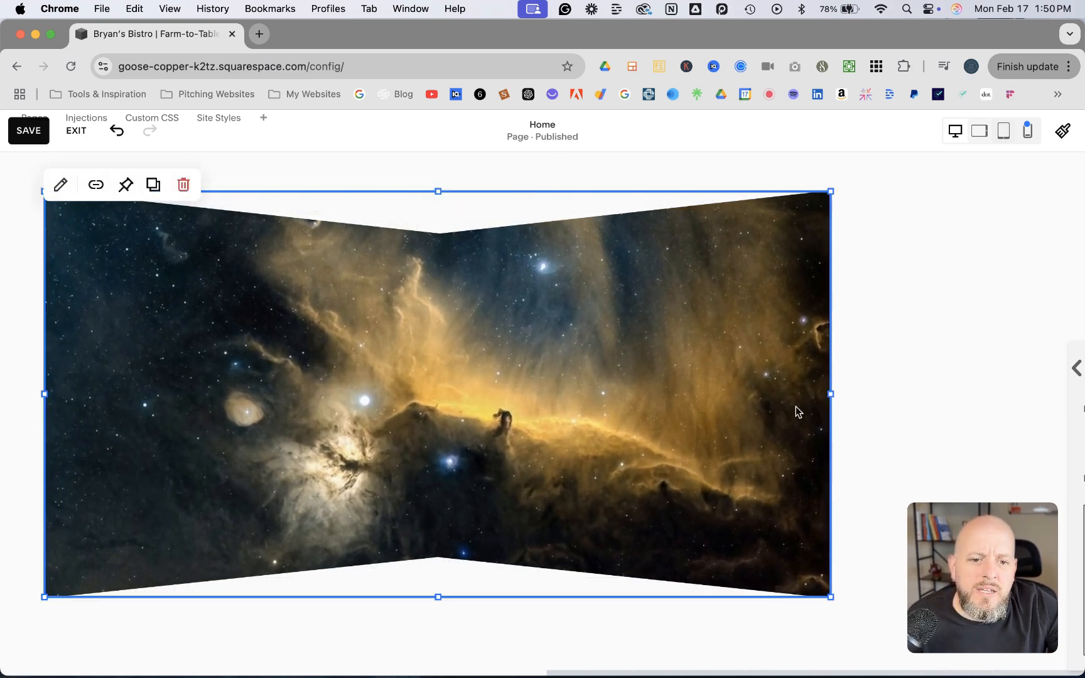
{"action": "left_click_drag", "start_coordinate": [827, 393], "coordinate": [1040, 394]}
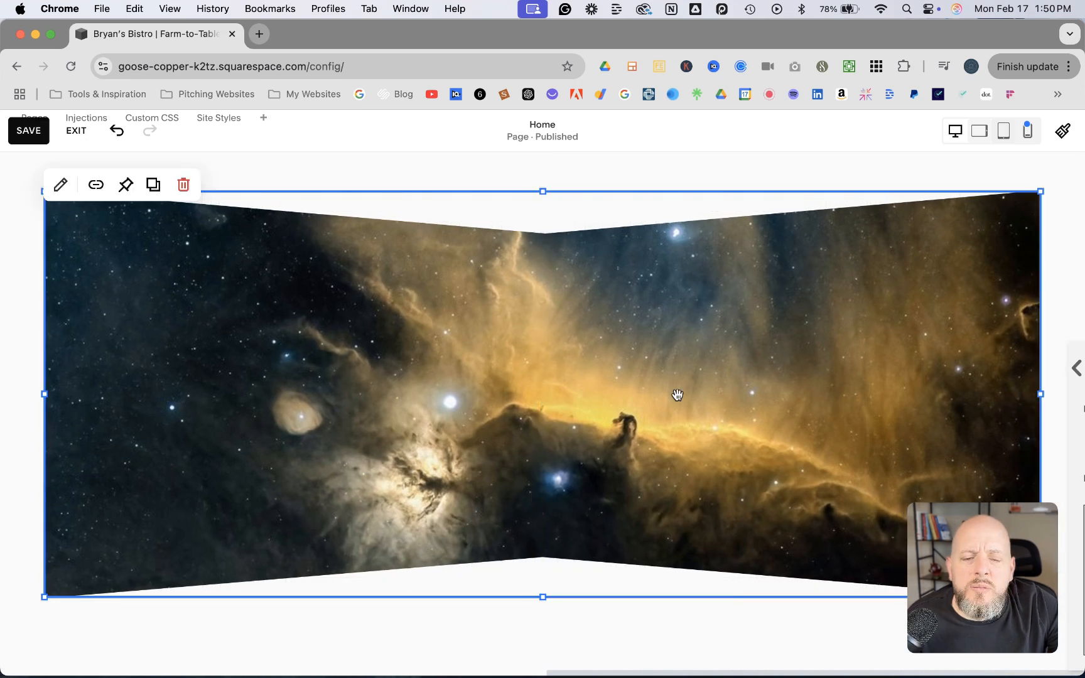
Make the section taller and shift the image block down to leave room above it
{"action": "scroll", "coordinate": [718, 597], "scroll_direction": "down", "scroll_amount": 1}
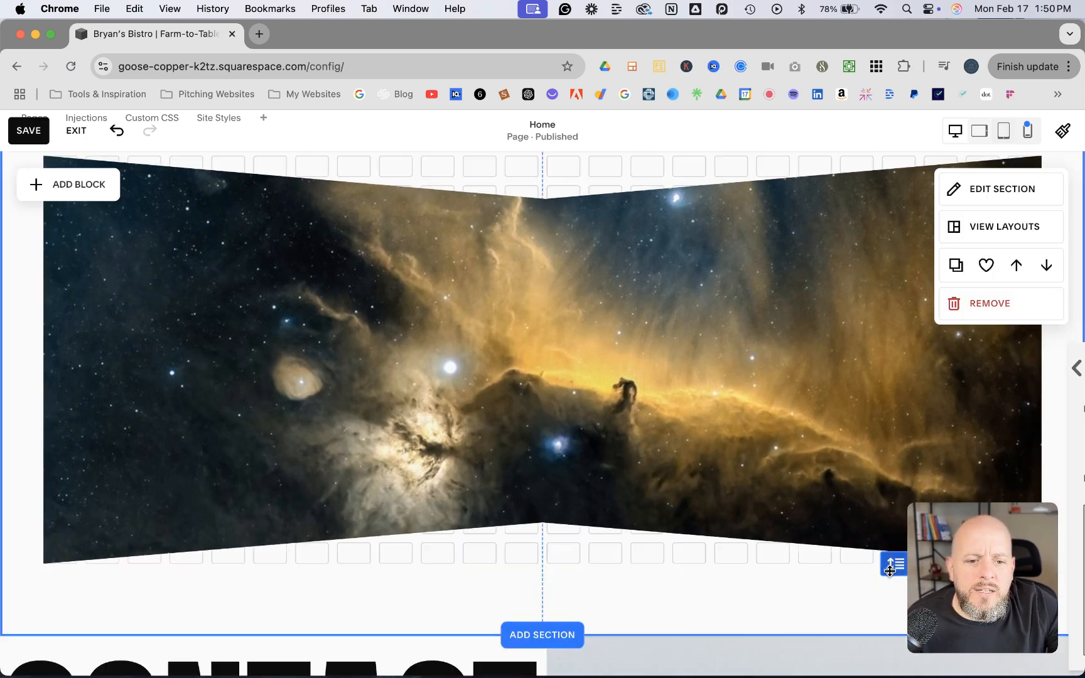
{"action": "left_click_drag", "start_coordinate": [889, 563], "coordinate": [888, 620]}
{"action": "scroll", "coordinate": [558, 270], "scroll_direction": "up", "scroll_amount": 1}
{"action": "left_click", "coordinate": [558, 270]}
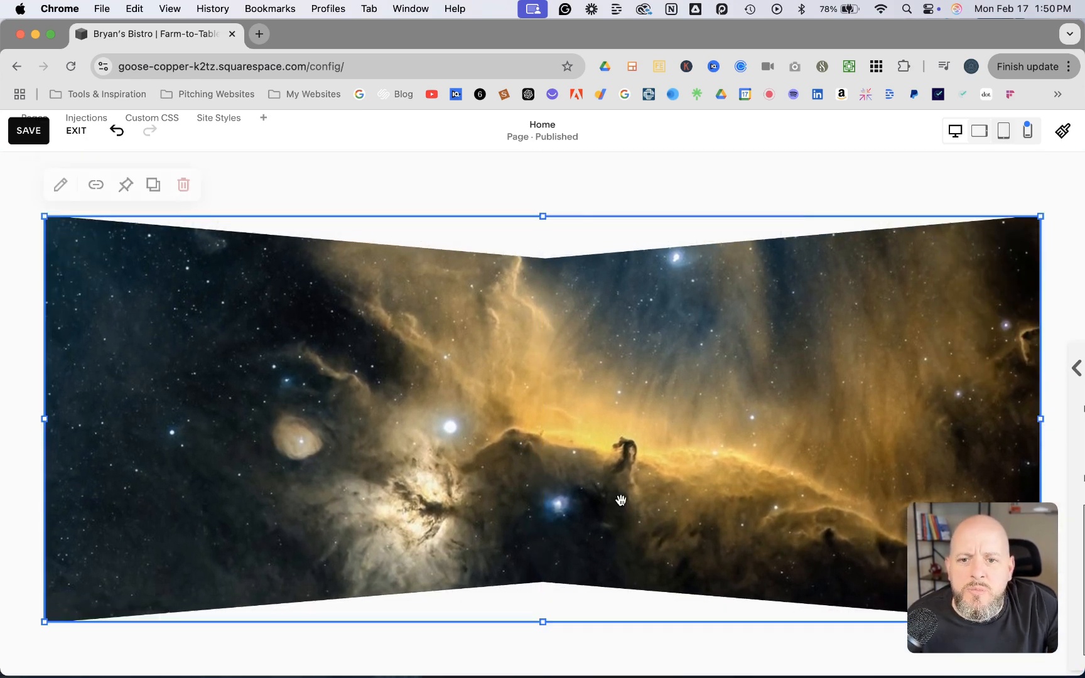
{"action": "left_click", "coordinate": [363, 169]}
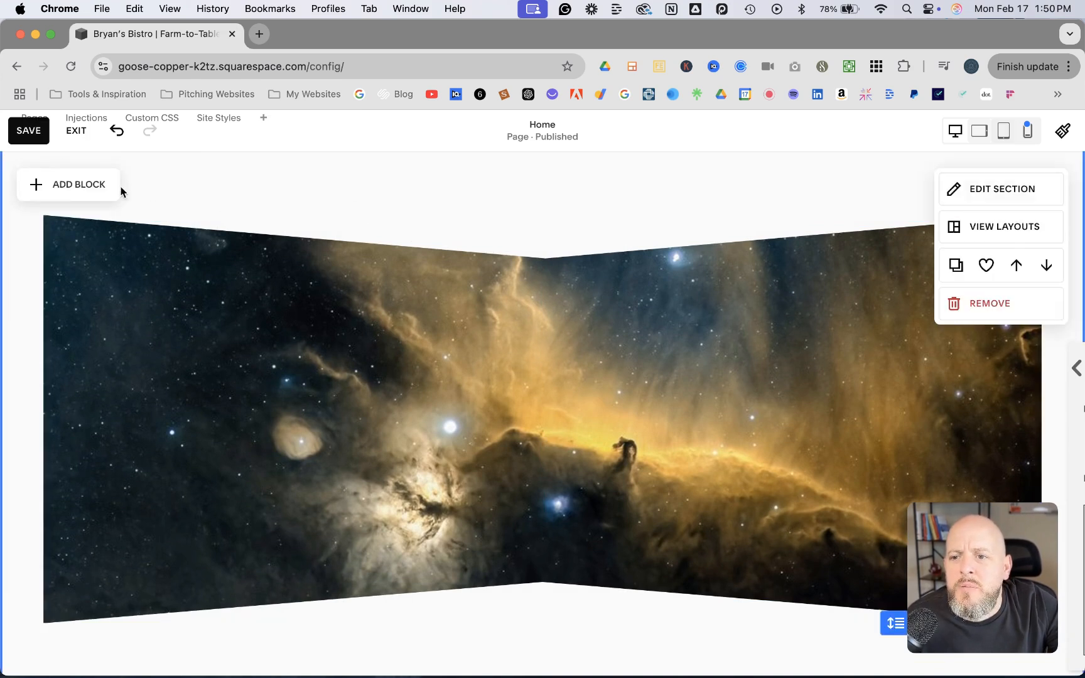
Add a text block overlapping the image's upper edge and widen it to match the image's full width
{"action": "left_click", "coordinate": [33, 185]}
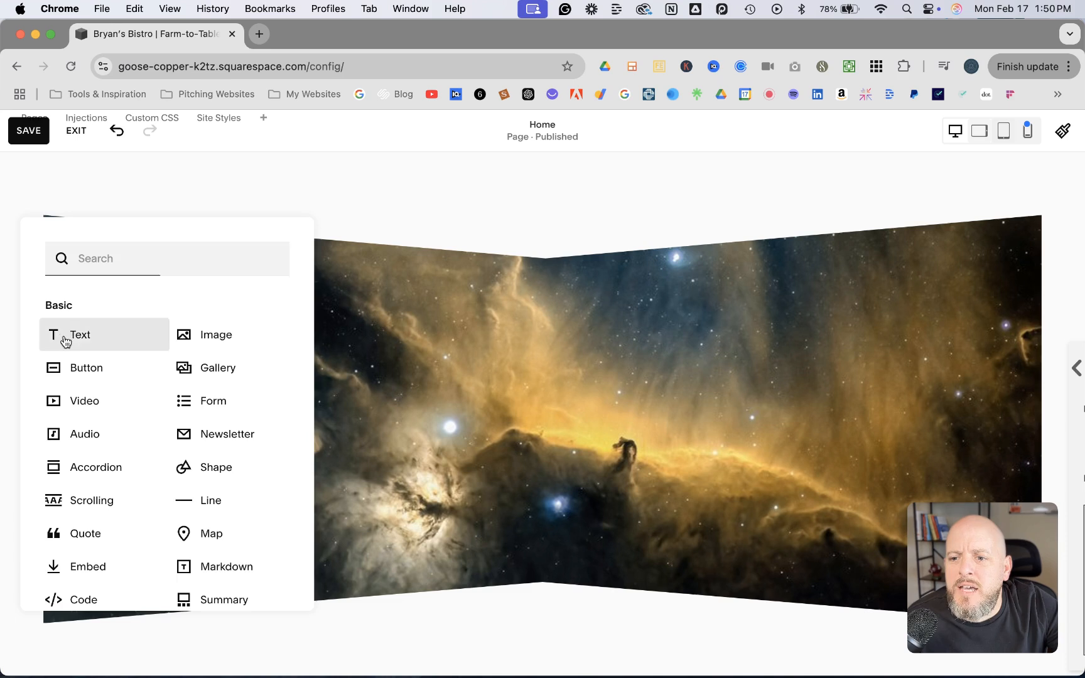
{"action": "left_click", "coordinate": [65, 341]}
{"action": "left_click_drag", "start_coordinate": [126, 247], "coordinate": [164, 260]}
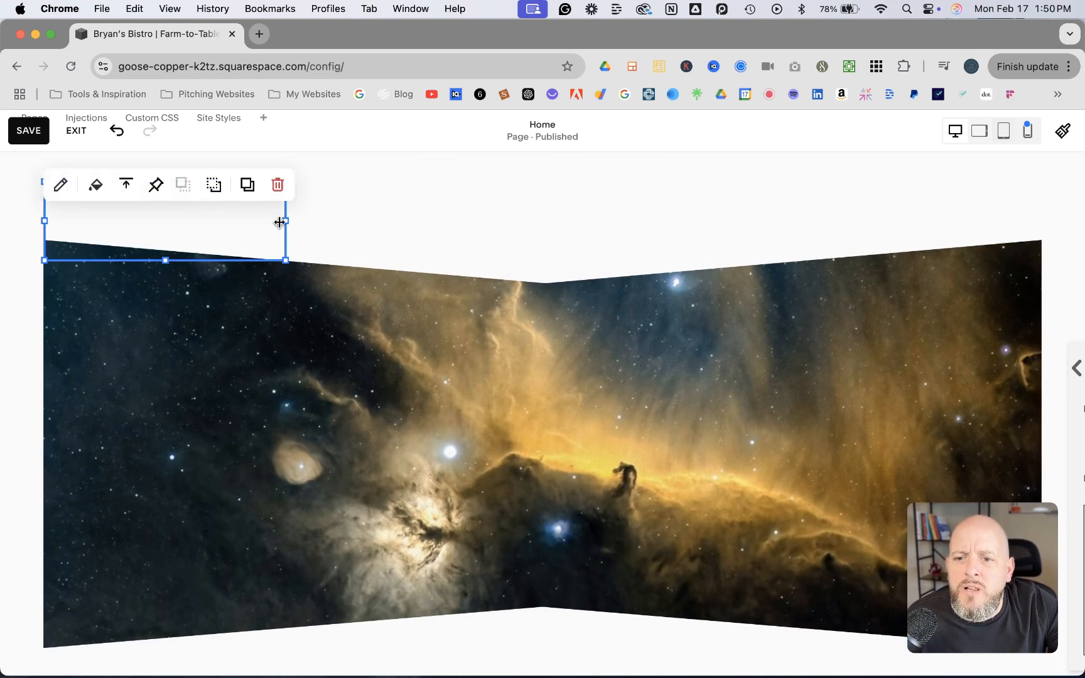
{"action": "left_click_drag", "start_coordinate": [286, 220], "coordinate": [1030, 282]}
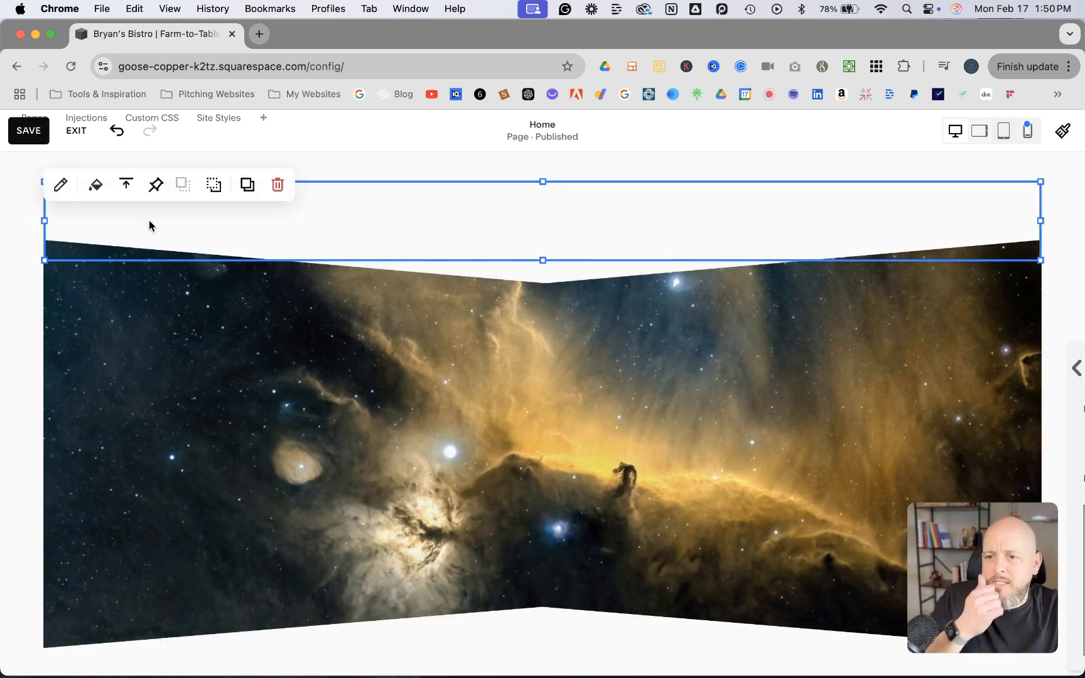
Enter "Space's Deepest, Darkest Voids" in the new text block
{"action": "left_click", "coordinate": [68, 199]}
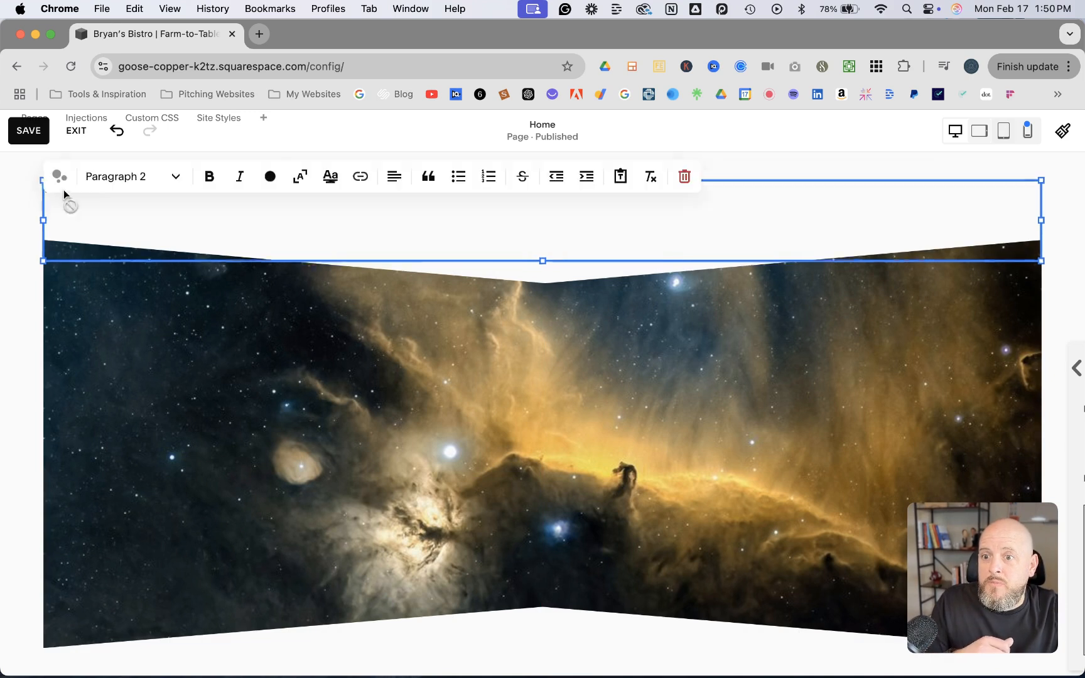
{"action": "left_click", "coordinate": [90, 248]}
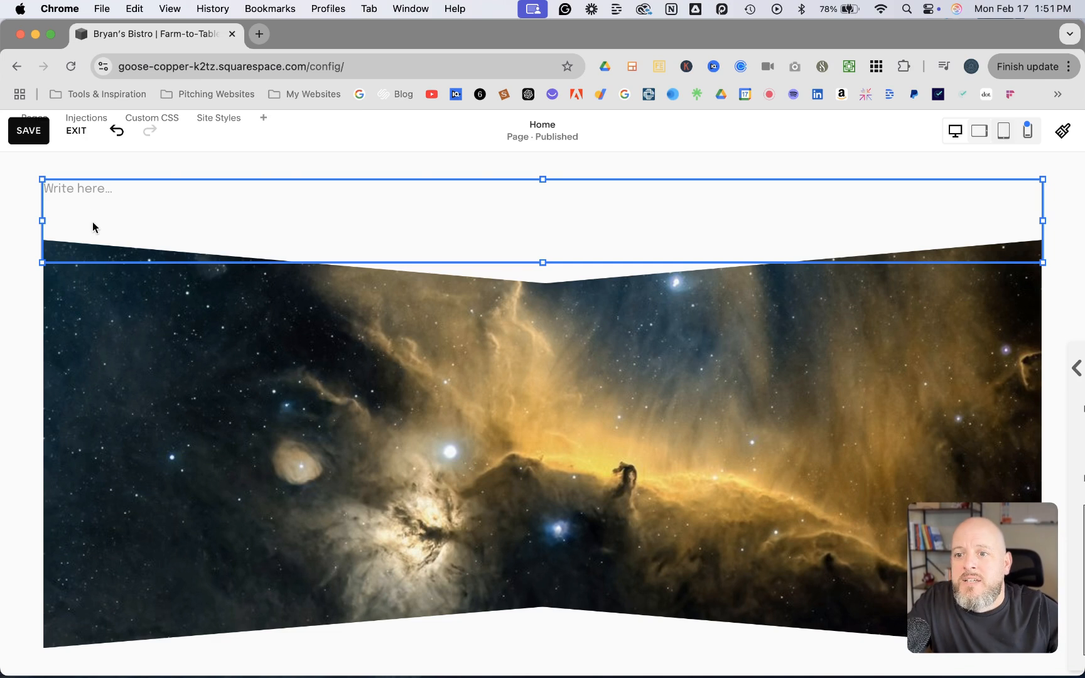
{"action": "left_click", "coordinate": [84, 200]}
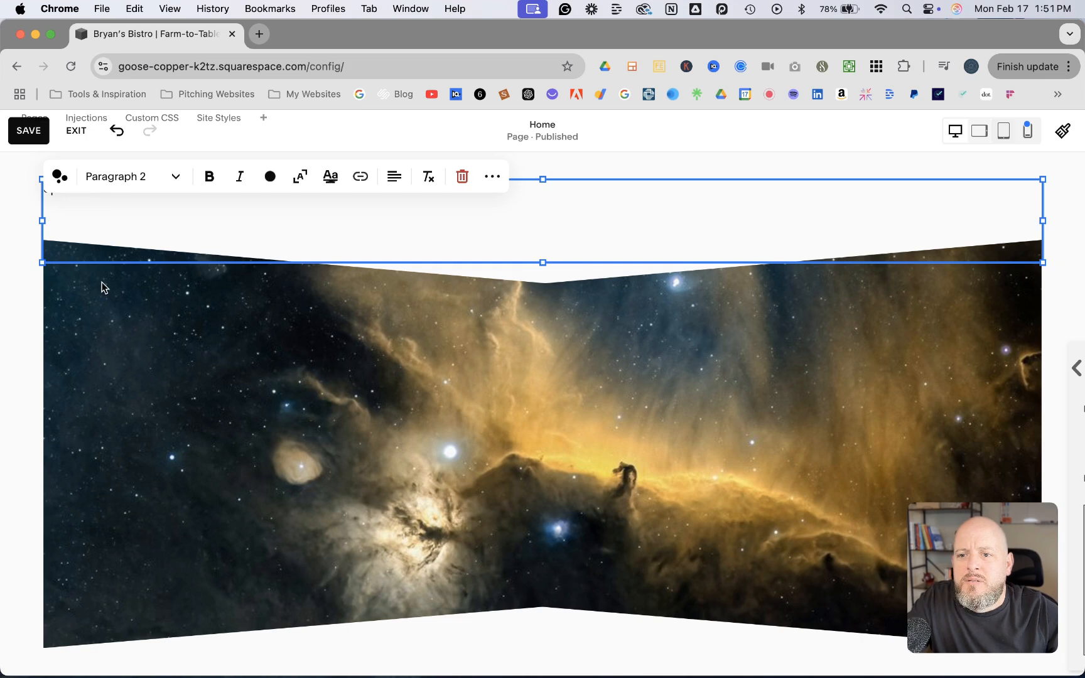
{"action": "type", "text": "Space’s"}
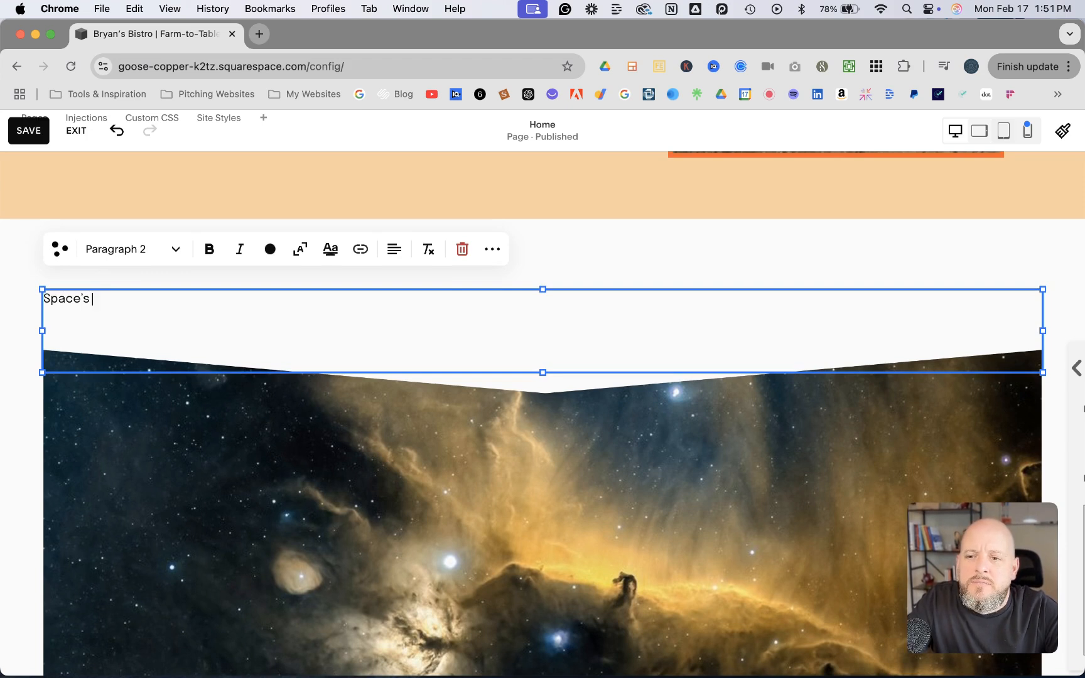
{"action": "type", "text": "Depp"}
{"action": "key", "text": "BackSpace"}
{"action": "key", "text": "BackSpace"}
{"action": "type", "text": "epest"}
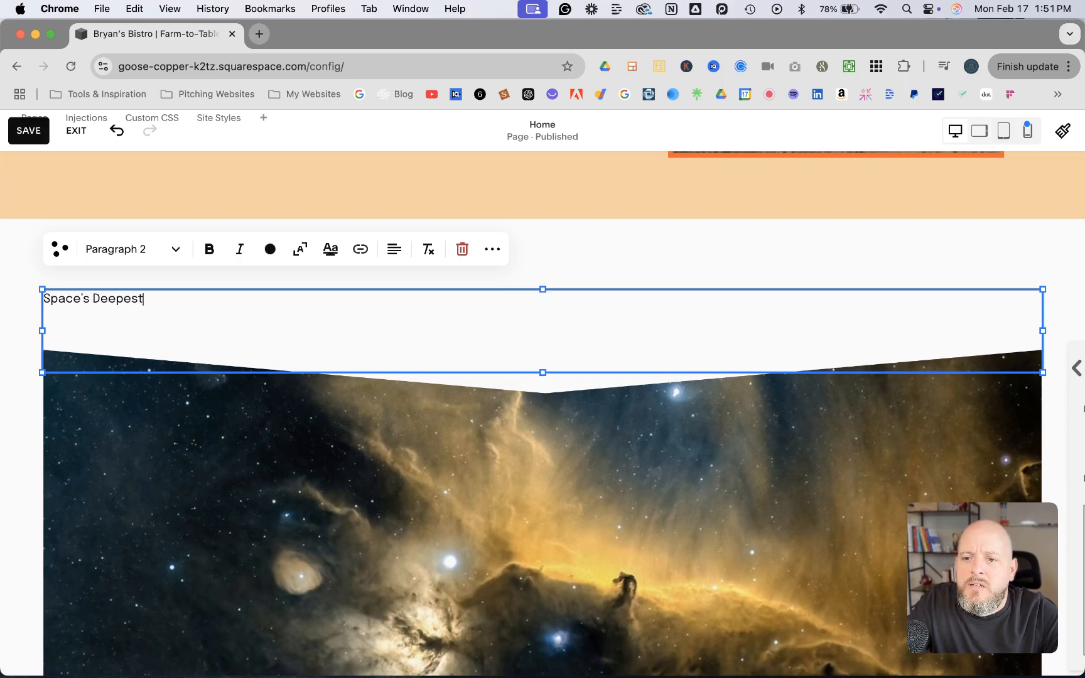
{"action": "type", "text": " Darkest Voids"}
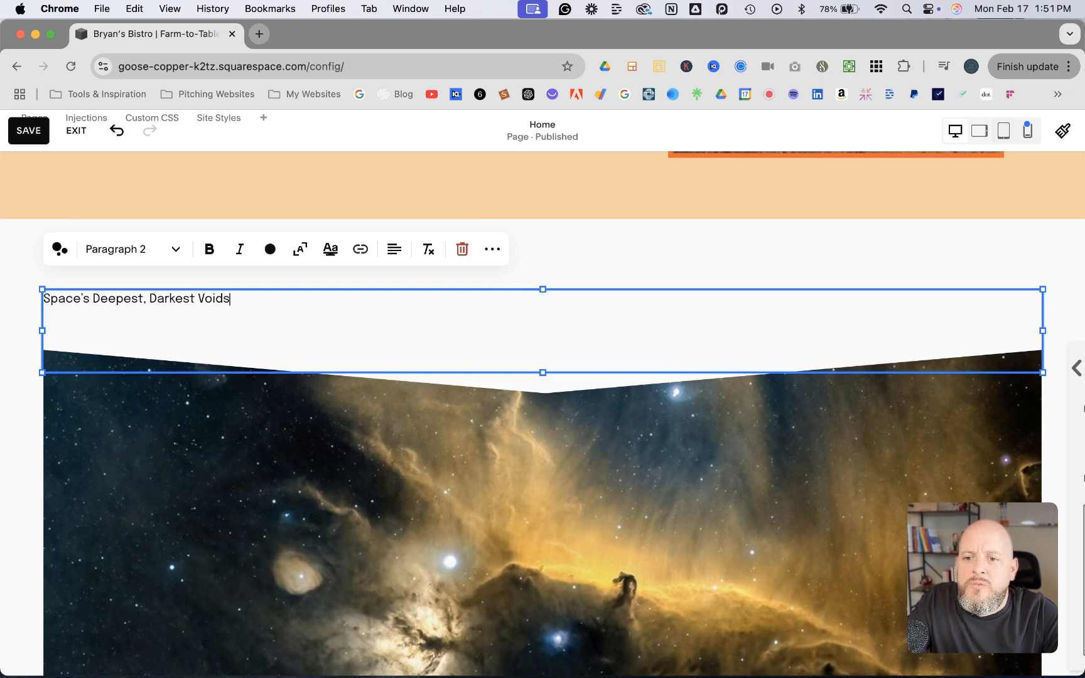
Format the text as Heading 2 and scale it to fill the block's width
{"action": "left_click", "coordinate": [167, 250]}
{"action": "left_click", "coordinate": [130, 323]}
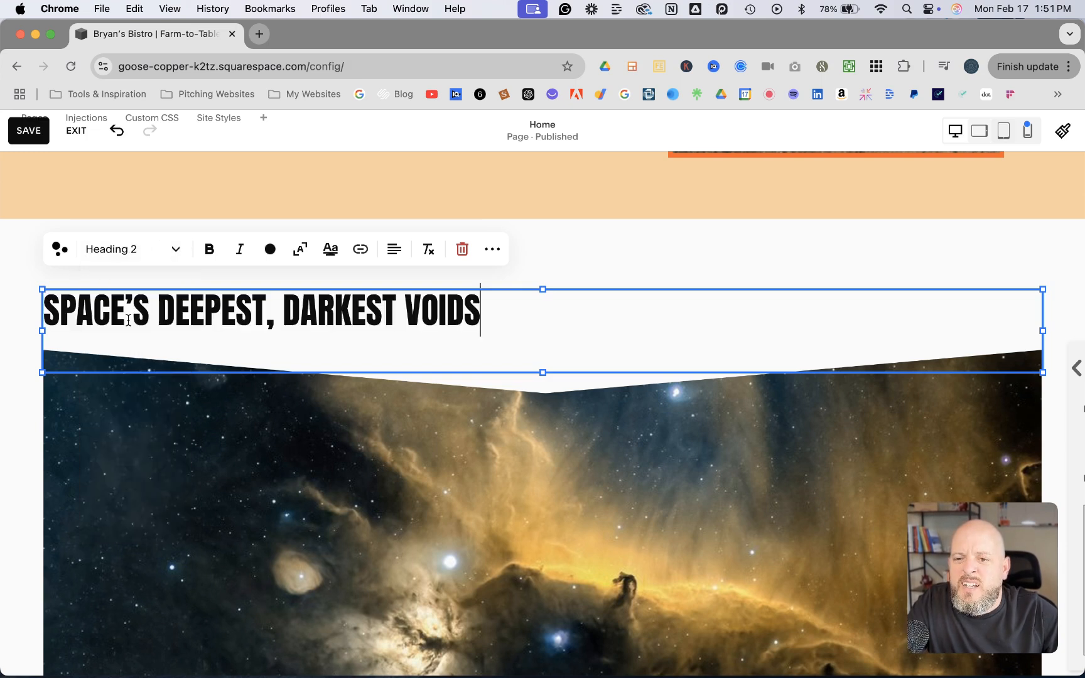
{"action": "left_click", "coordinate": [300, 250]}
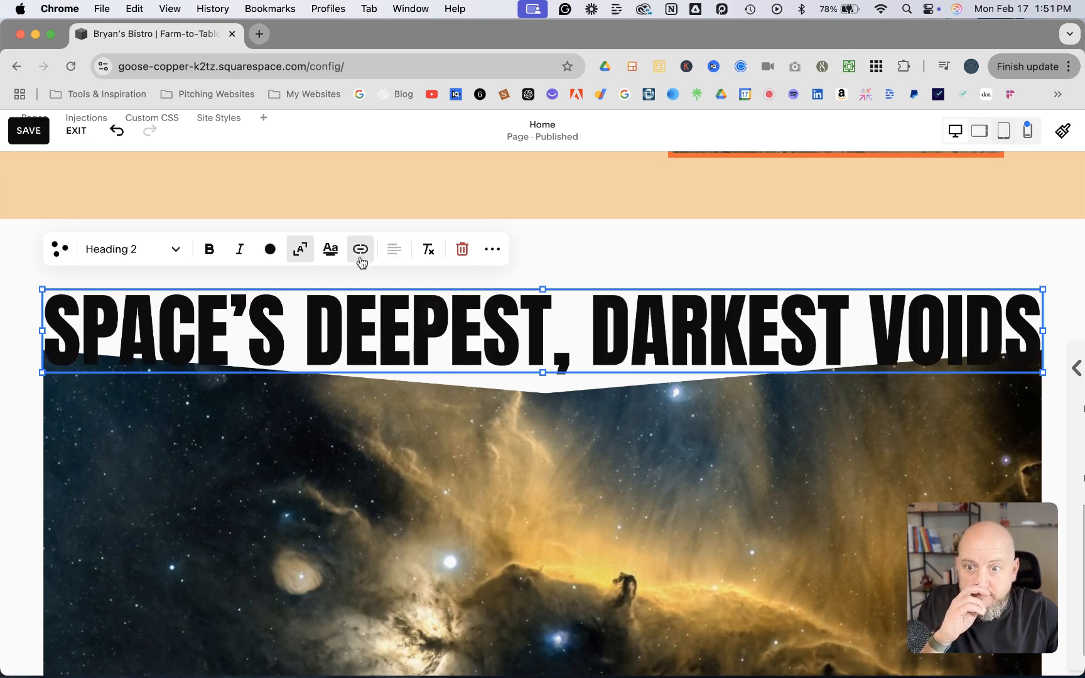
Color the whole heading with the palette's orange and finish editing the text
{"action": "left_click", "coordinate": [272, 249]}
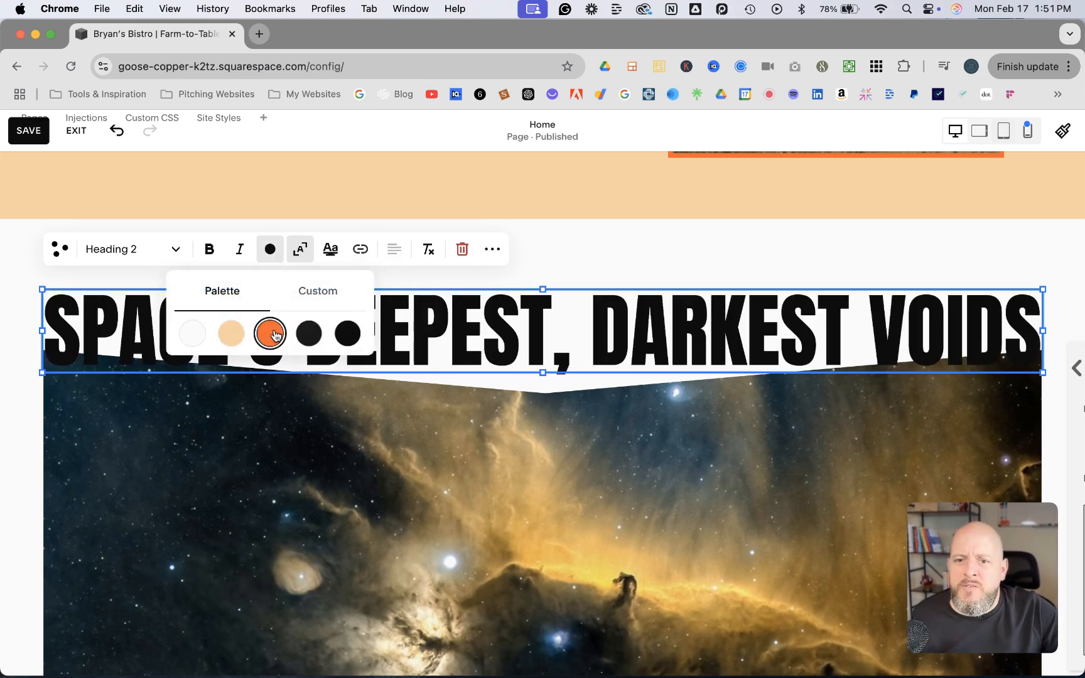
{"action": "triple_click", "coordinate": [482, 330]}
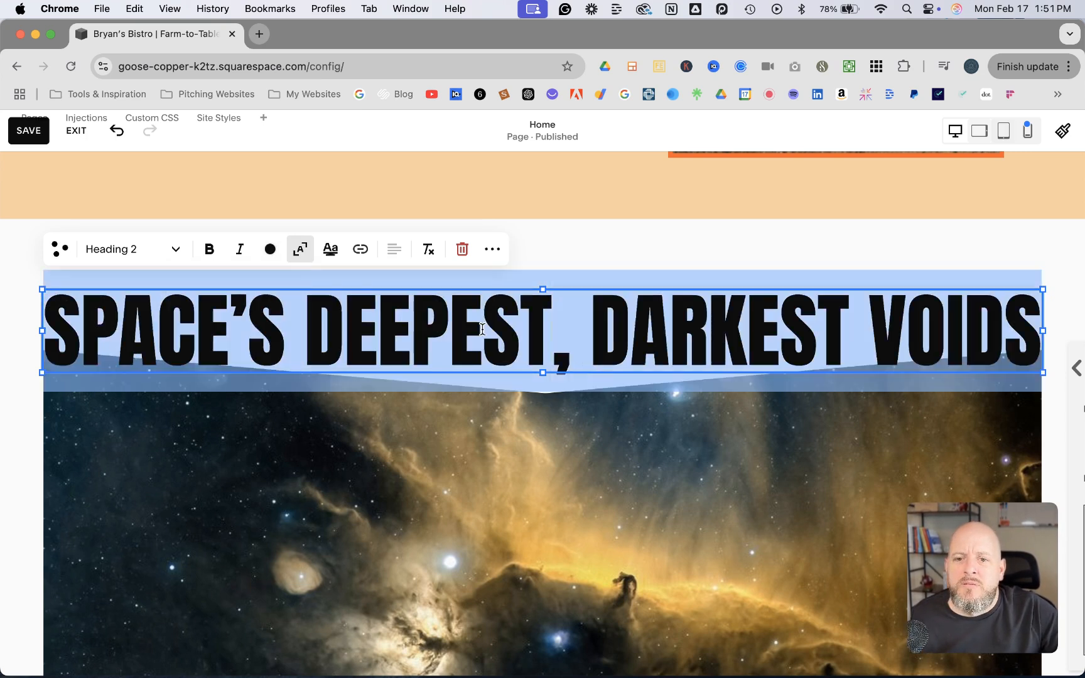
{"action": "left_click", "coordinate": [270, 250]}
{"action": "left_click", "coordinate": [265, 332]}
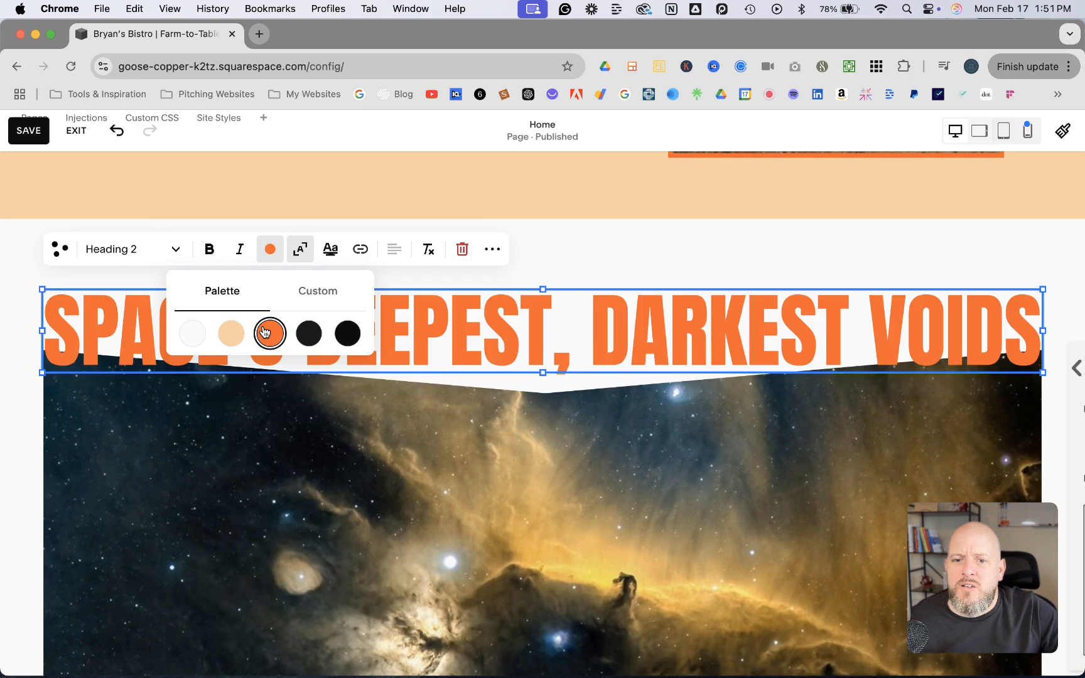
{"action": "left_click", "coordinate": [693, 274]}
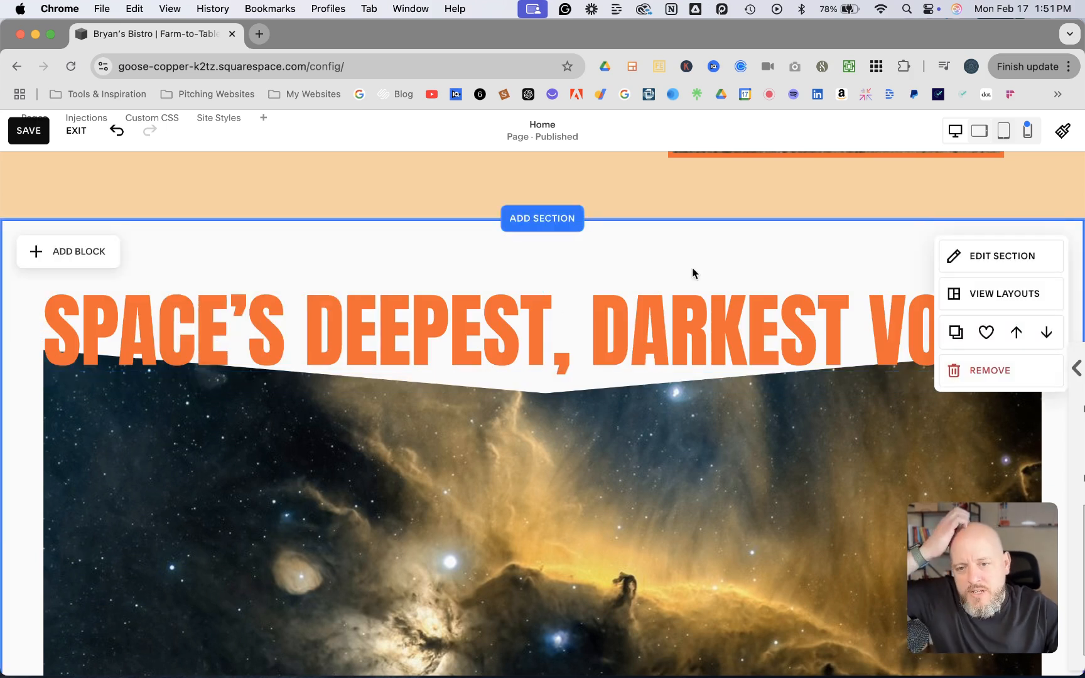
Move the heading slightly down so it overlaps the image's notched upper edge, and deselect it
{"action": "left_click_drag", "start_coordinate": [560, 368], "coordinate": [555, 375]}
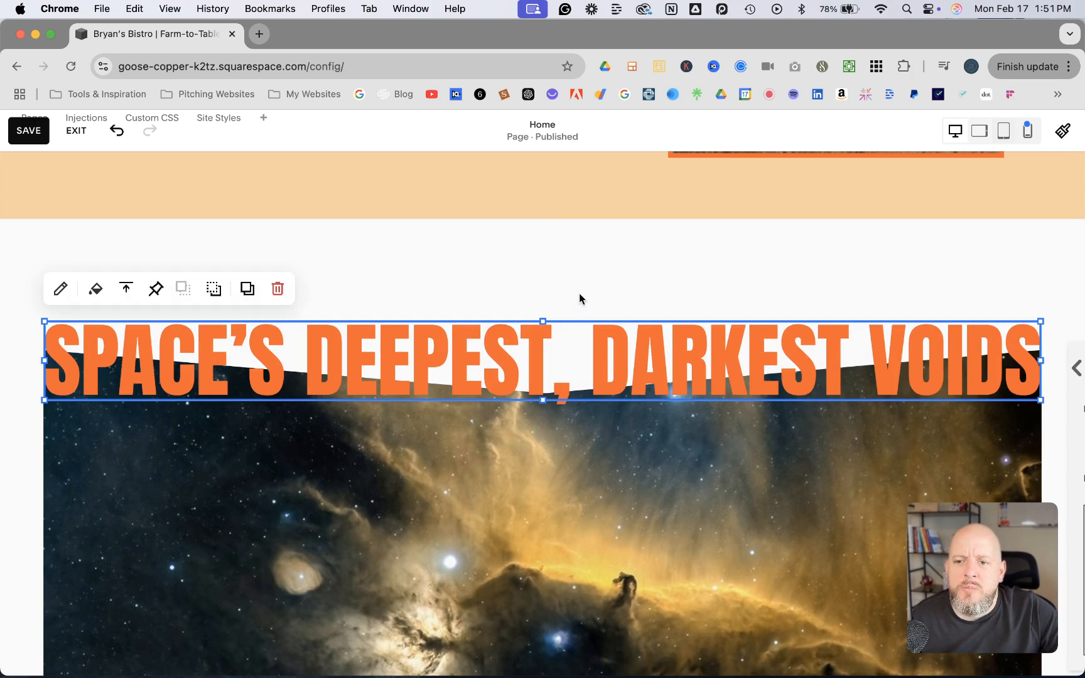
{"action": "left_click", "coordinate": [560, 288]}
{"action": "scroll", "coordinate": [560, 288], "scroll_direction": "down", "scroll_amount": 3}
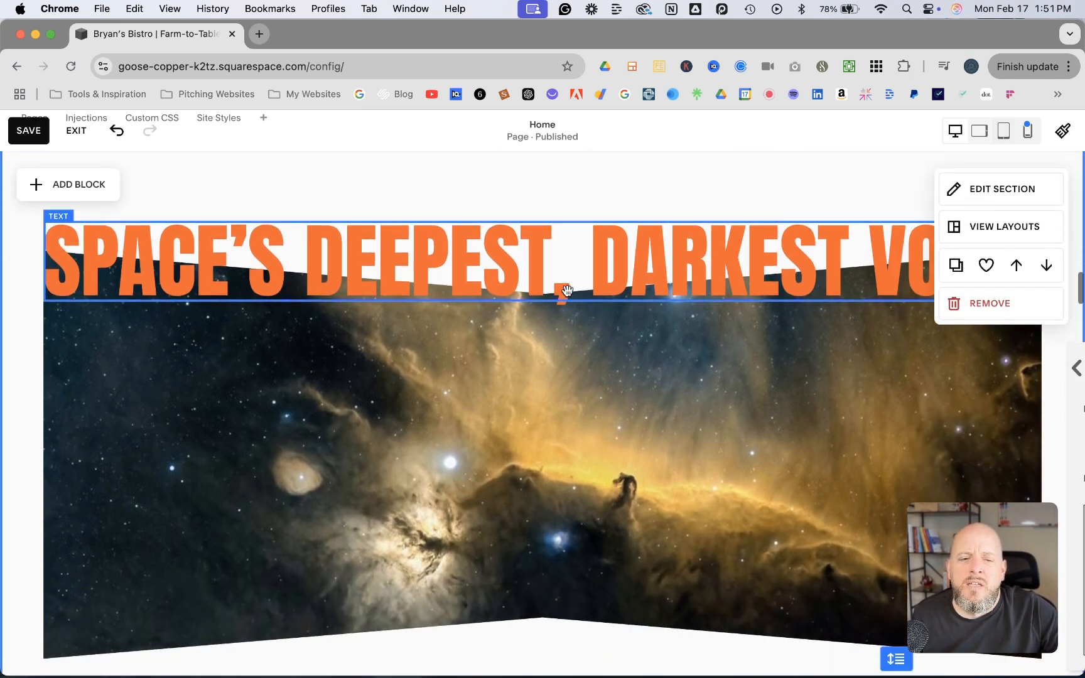
Save the page, exit editing, and check the heading and bow-tie image in the full-screen site preview
{"action": "left_click", "coordinate": [28, 131]}
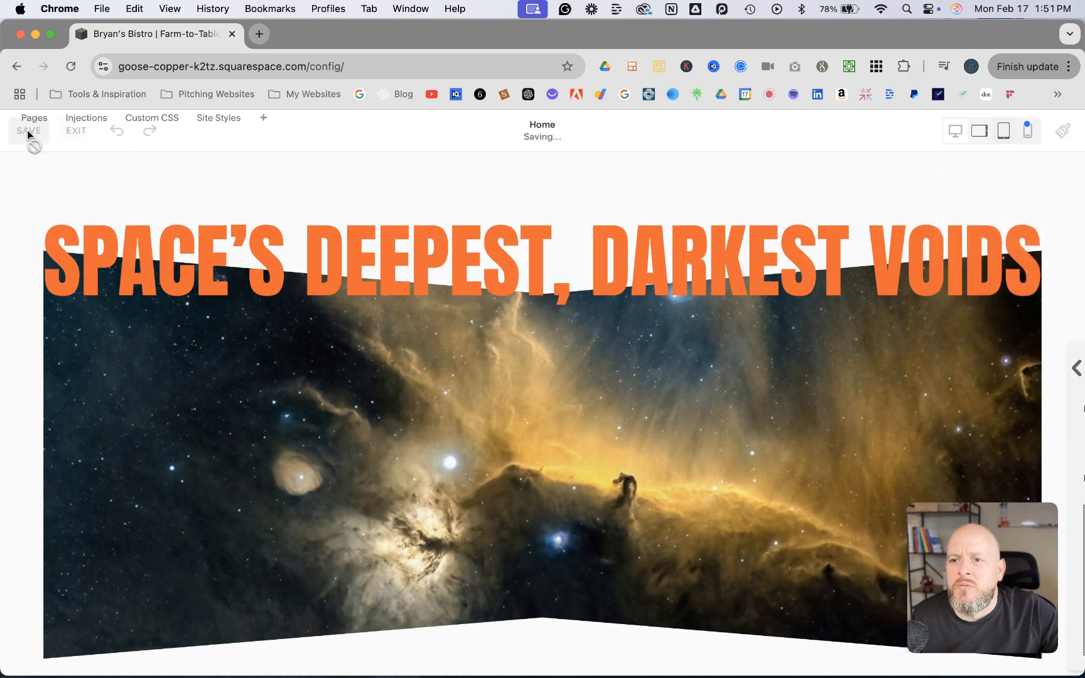
{"action": "left_click", "coordinate": [76, 131]}
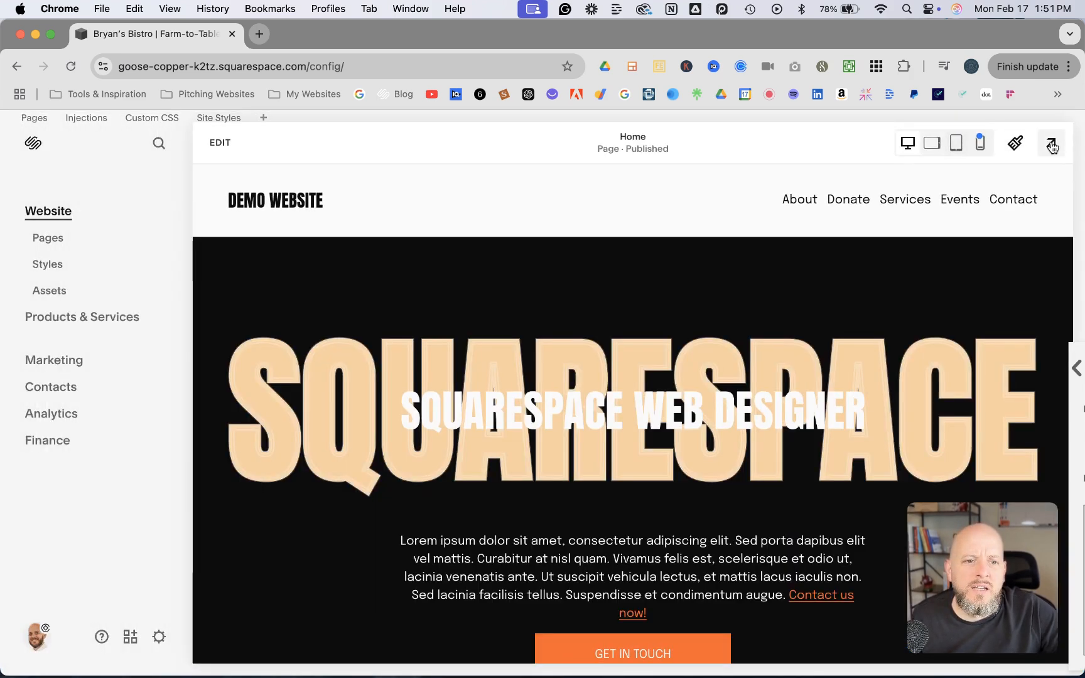
{"action": "left_click", "coordinate": [1053, 143]}
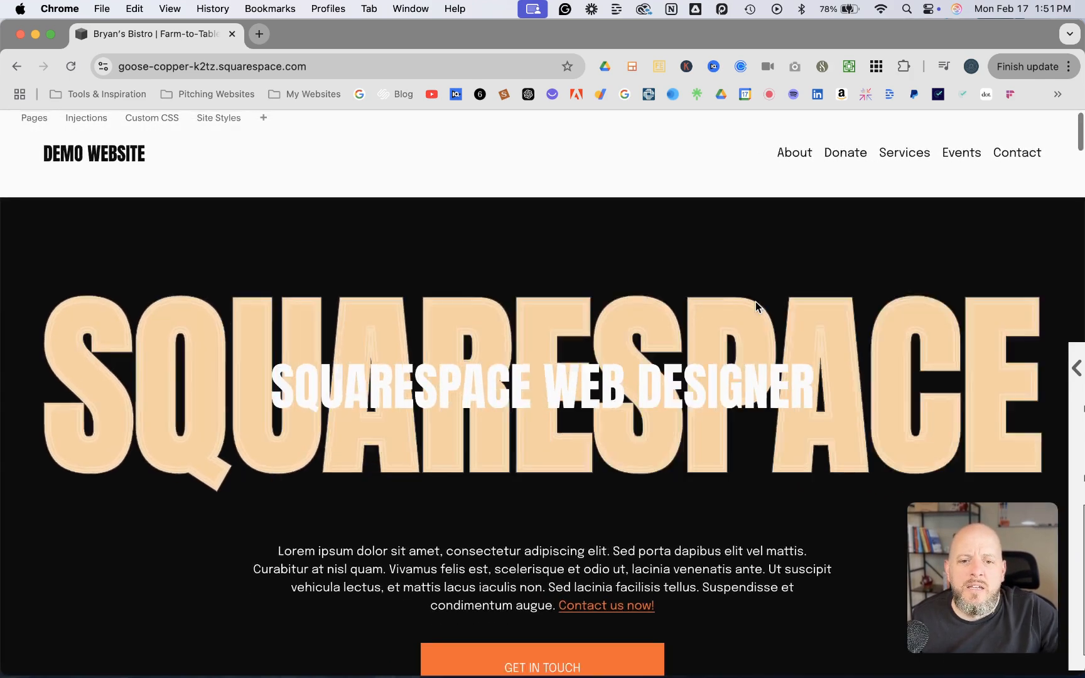
{"action": "scroll", "coordinate": [756, 307], "scroll_direction": "down", "scroll_amount": 15}
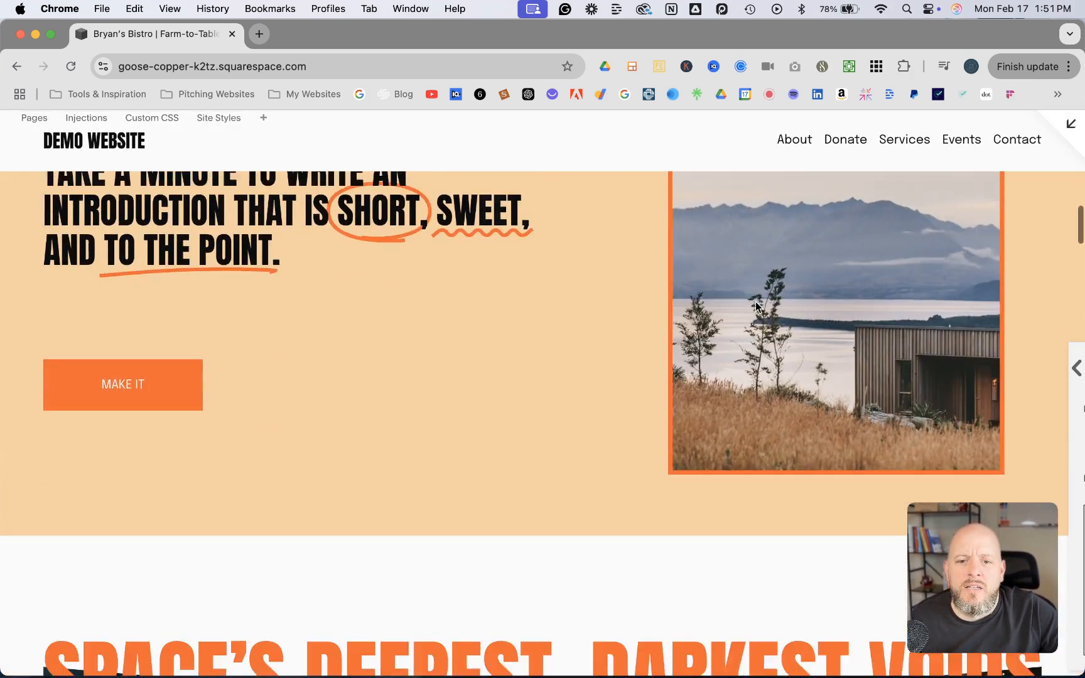
{"action": "scroll", "coordinate": [756, 306], "scroll_direction": "down", "scroll_amount": 10}
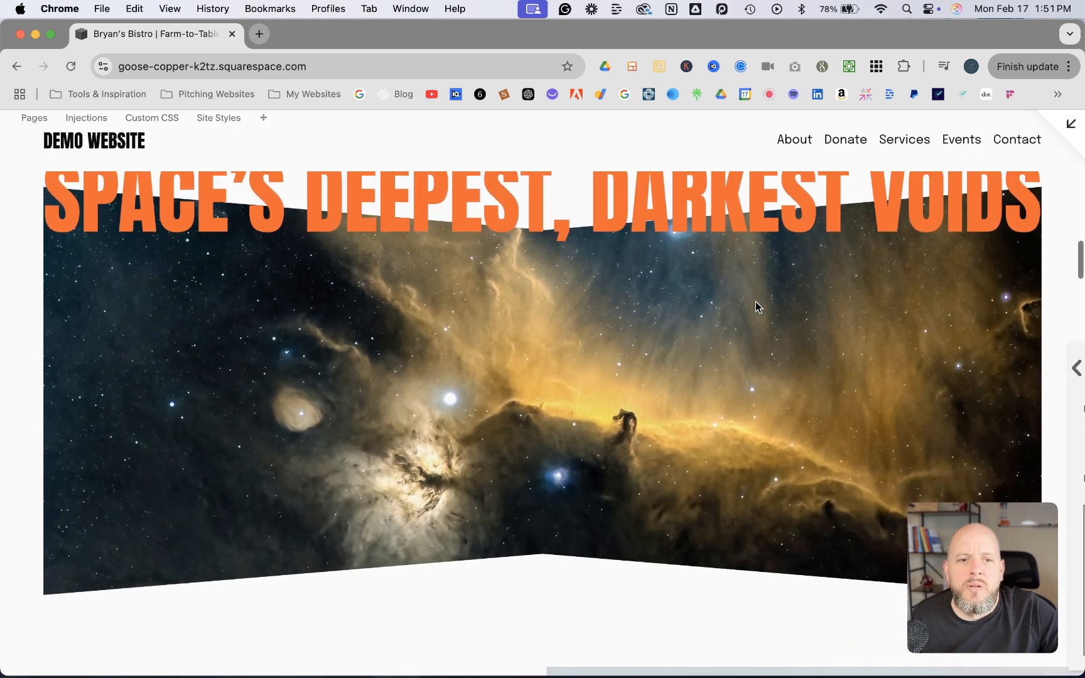
{"action": "scroll", "coordinate": [756, 302], "scroll_direction": "up", "scroll_amount": 3}
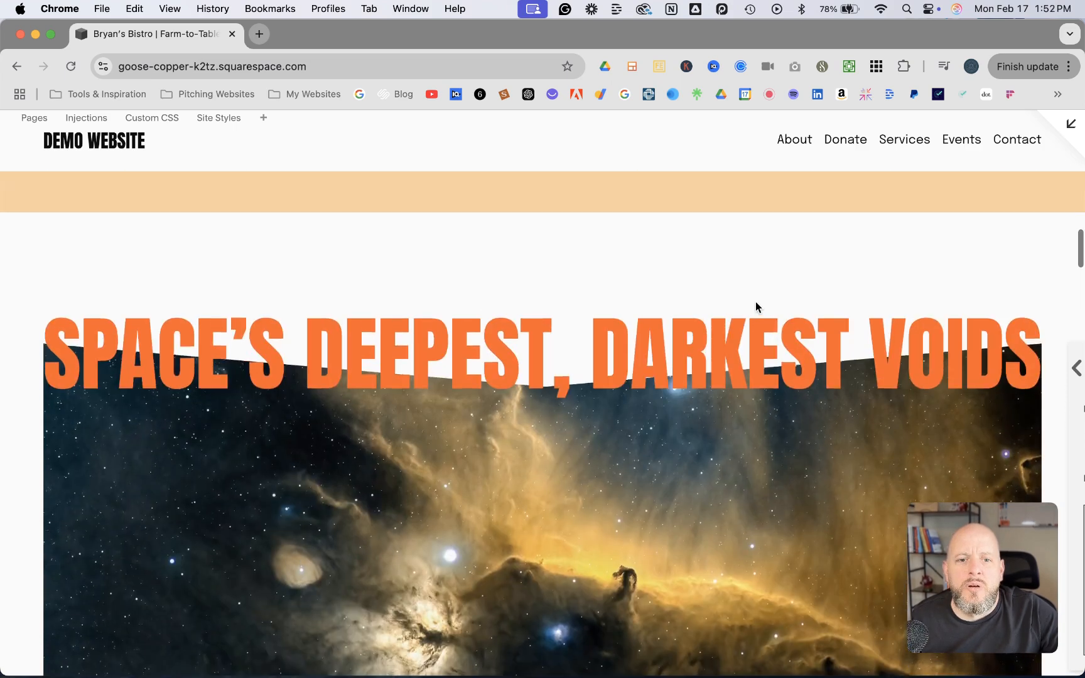
{"action": "left_click", "coordinate": [1072, 123]}
{"action": "scroll", "coordinate": [576, 255], "scroll_direction": "up", "scroll_amount": 4}
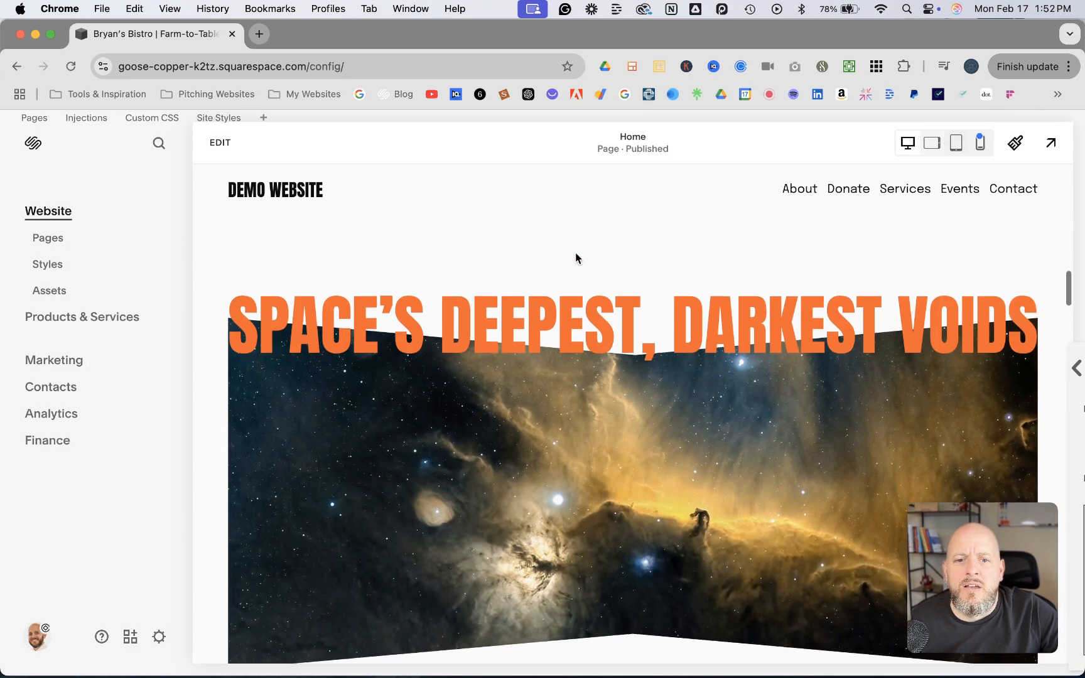
Reopen the page for editing and set the space heading section's color theme to Dark 2
{"action": "left_click", "coordinate": [220, 142]}
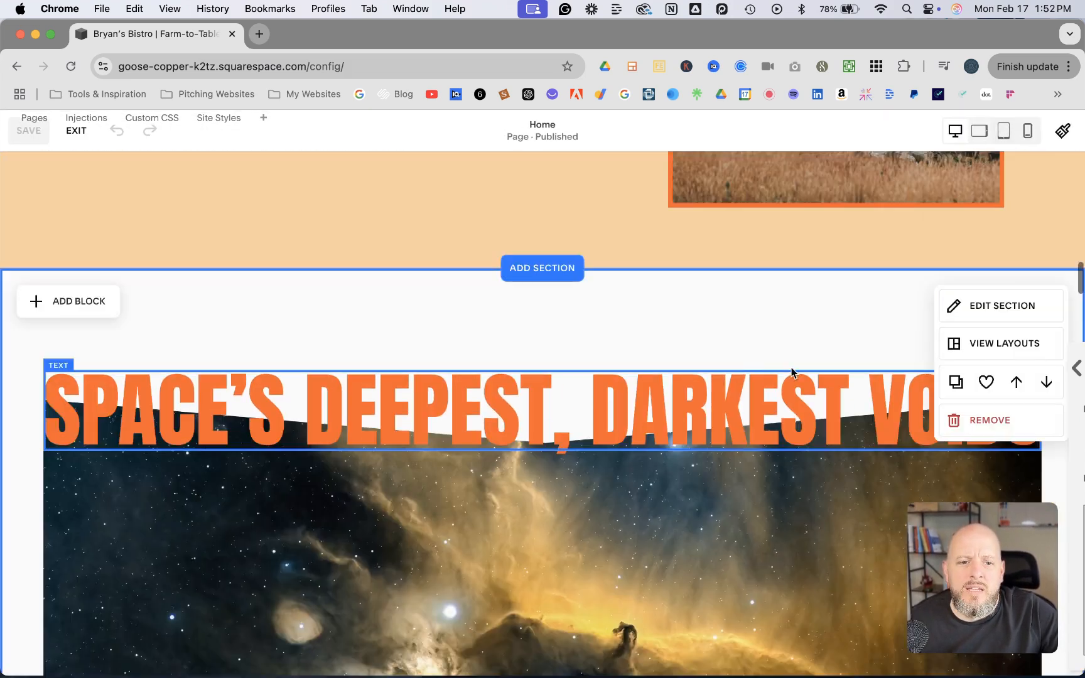
{"action": "left_click", "coordinate": [980, 314]}
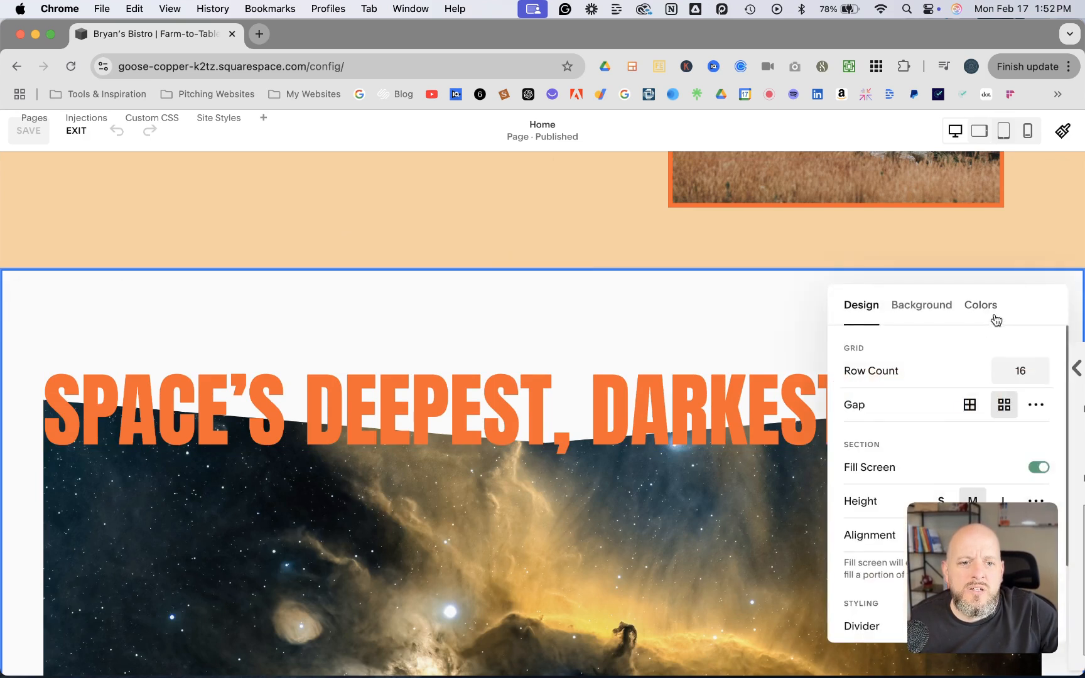
{"action": "left_click", "coordinate": [994, 314]}
{"action": "left_click_drag", "start_coordinate": [960, 303], "coordinate": [555, 252]}
{"action": "scroll", "coordinate": [538, 414], "scroll_direction": "down", "scroll_amount": 5}
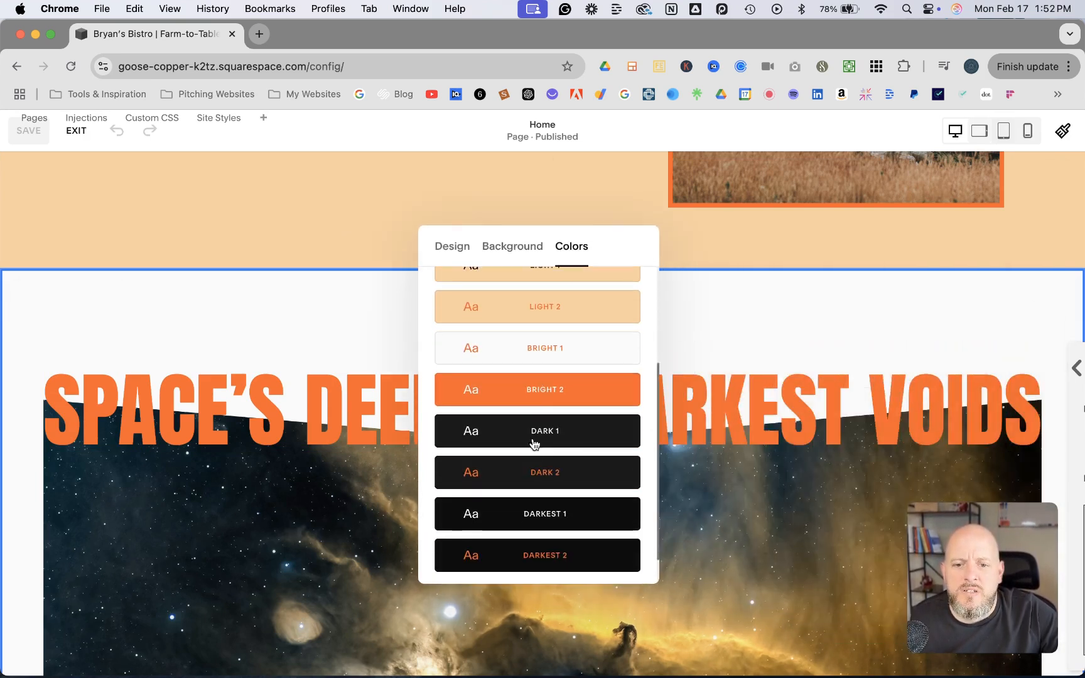
{"action": "left_click", "coordinate": [561, 477]}
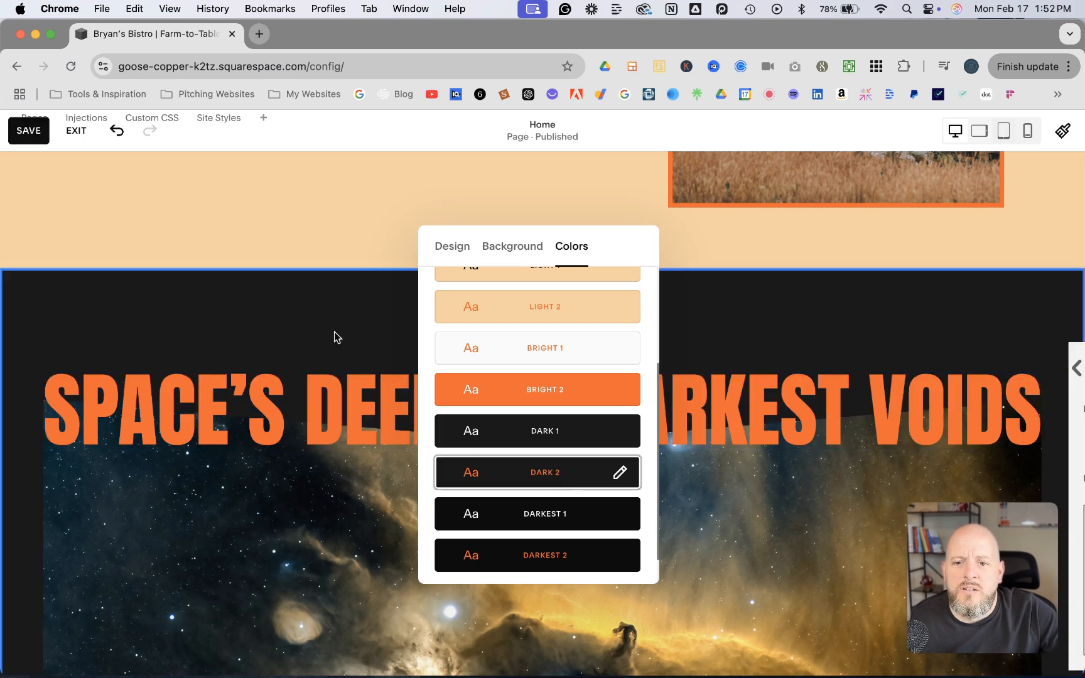
{"action": "left_click", "coordinate": [333, 332]}
Save the Home page and exit the page editor
{"action": "left_click", "coordinate": [28, 132]}
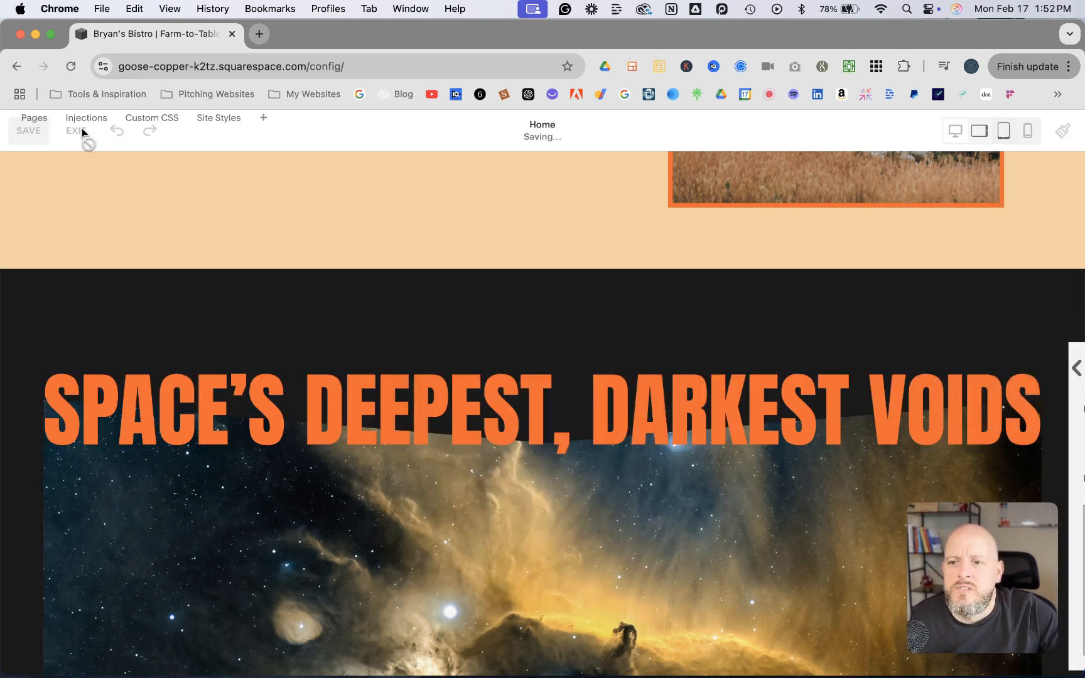
{"action": "mouse_move", "coordinate": [828, 226]}
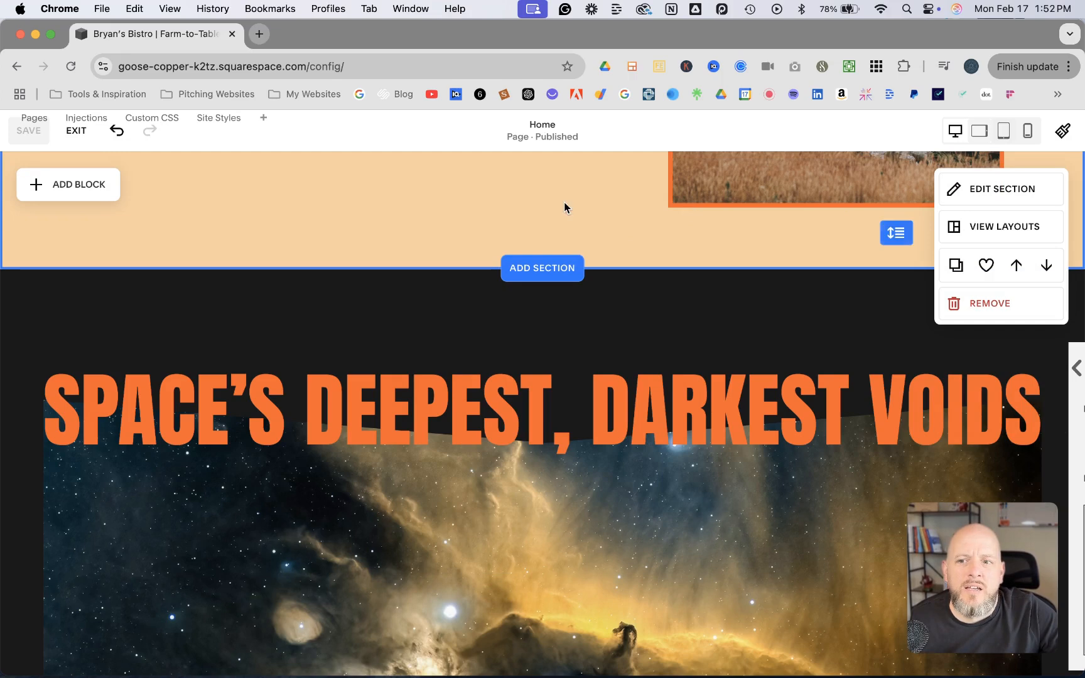
{"action": "left_click", "coordinate": [76, 131]}
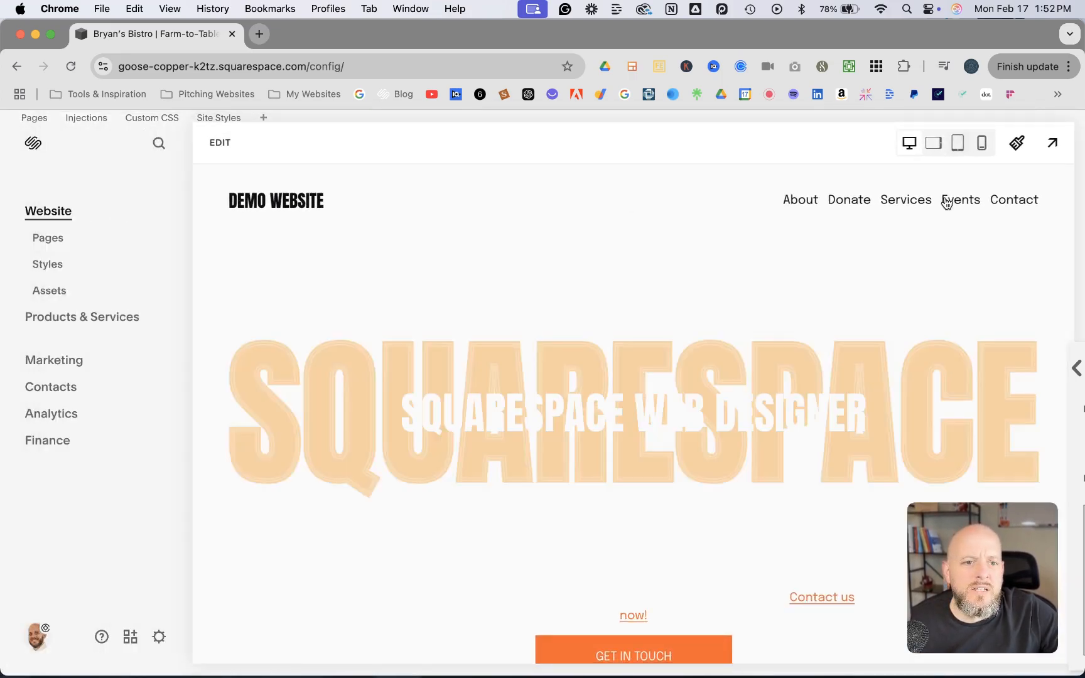
Examine the dark section's orange heading and bow-tie image in the full-screen site preview
{"action": "left_click", "coordinate": [1053, 143]}
{"action": "scroll", "coordinate": [715, 272], "scroll_direction": "down", "scroll_amount": 5}
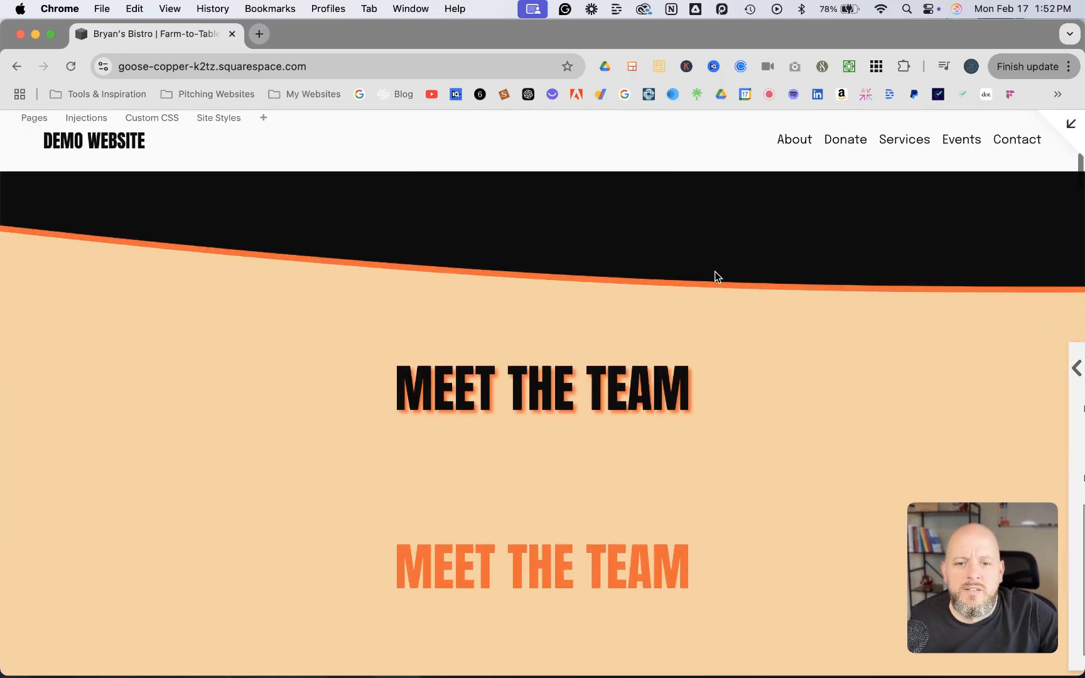
{"action": "scroll", "coordinate": [715, 271], "scroll_direction": "down", "scroll_amount": 10}
{"action": "scroll", "coordinate": [714, 272], "scroll_direction": "down", "scroll_amount": 5}
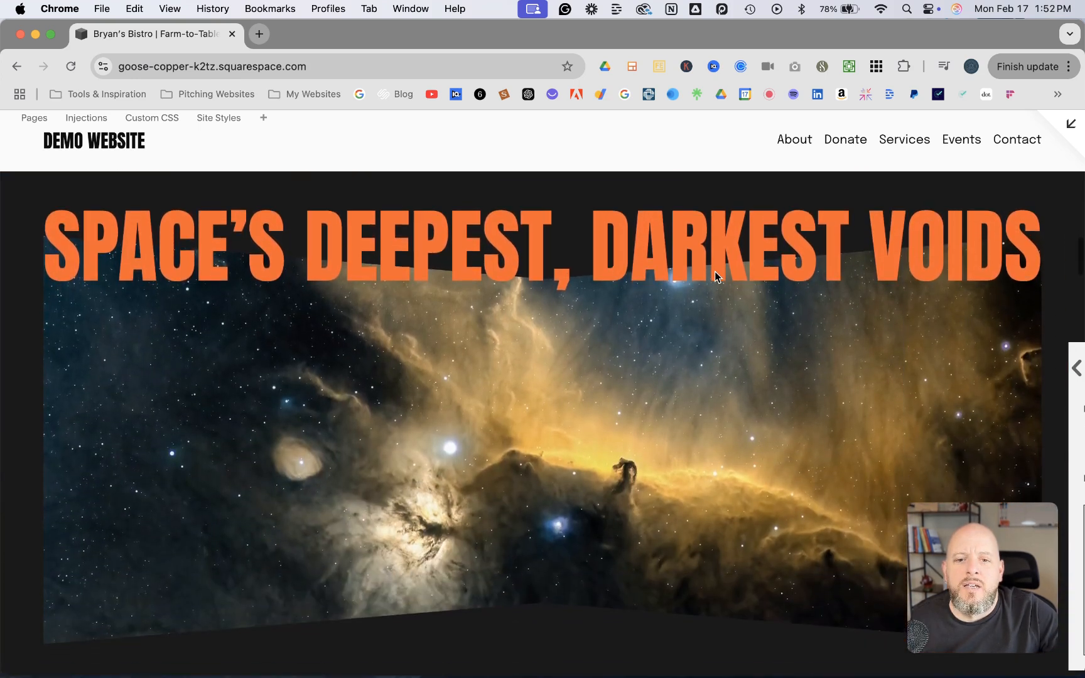
{"action": "scroll", "coordinate": [715, 272], "scroll_direction": "down", "scroll_amount": 3}
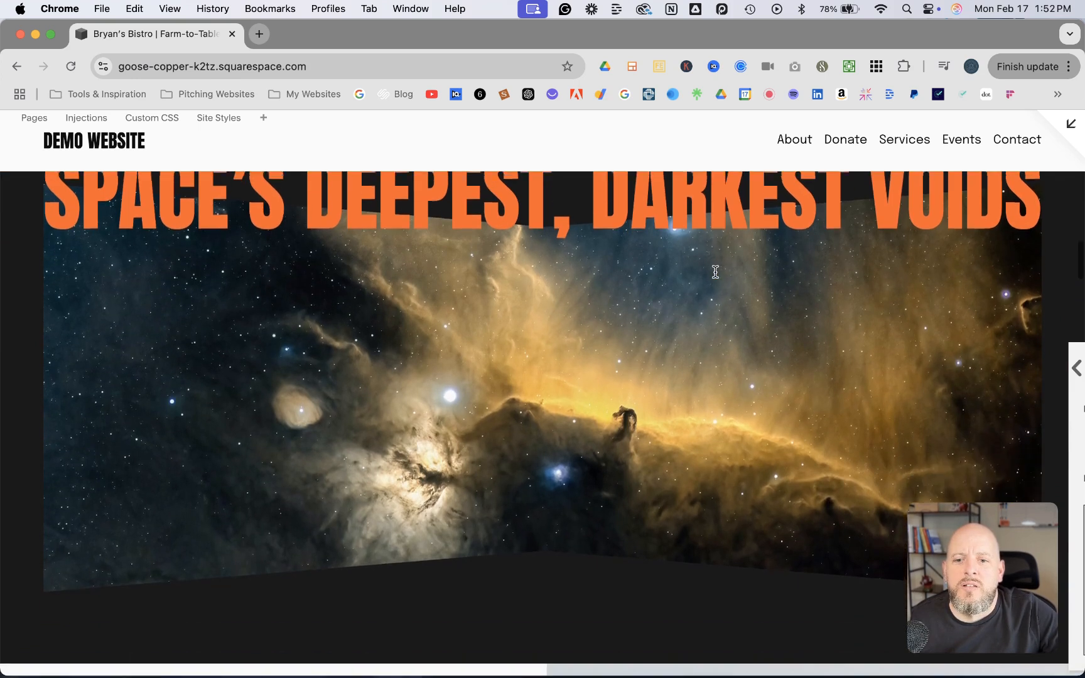
{"action": "scroll", "coordinate": [715, 271], "scroll_direction": "down", "scroll_amount": 2}
{"action": "scroll", "coordinate": [714, 314], "scroll_direction": "up", "scroll_amount": 5}
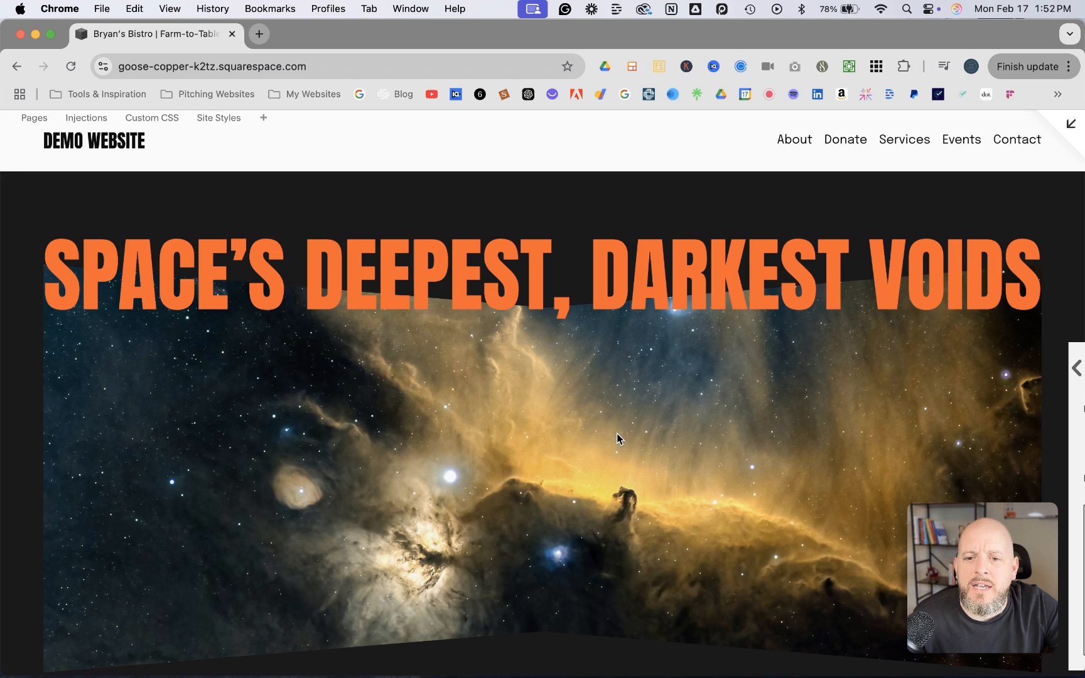
{"action": "scroll", "coordinate": [612, 394], "scroll_direction": "down", "scroll_amount": 1}
{"action": "scroll", "coordinate": [612, 393], "scroll_direction": "up", "scroll_amount": 1}
{"action": "scroll", "coordinate": [612, 394], "scroll_direction": "down", "scroll_amount": 1}
{"action": "scroll", "coordinate": [612, 398], "scroll_direction": "down", "scroll_amount": 1}
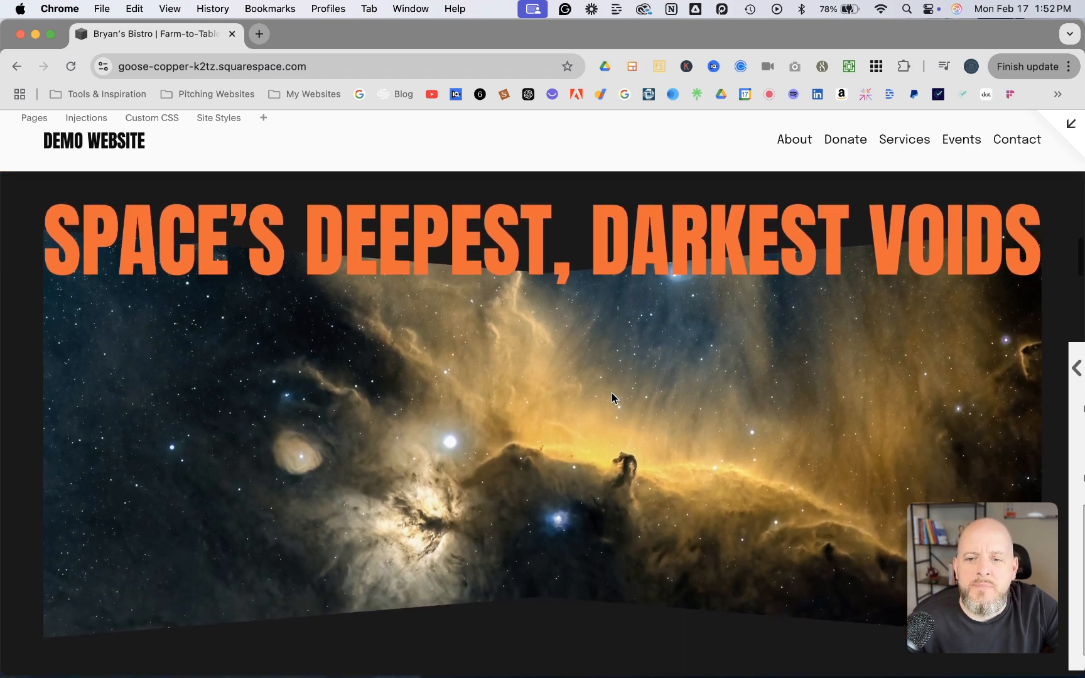